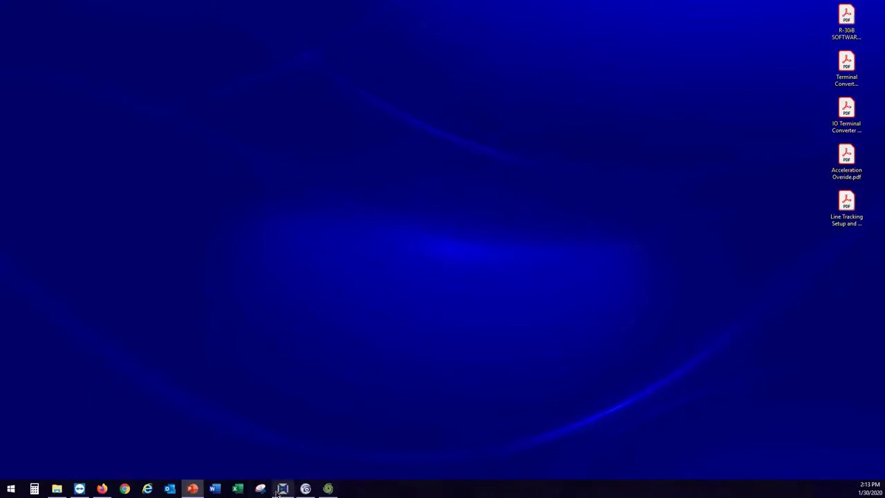
# Bring up the elliTek Workbench in front of the remote session window showing the FANUC Series 32i simulator.
pyautogui.moveTo(307, 491)
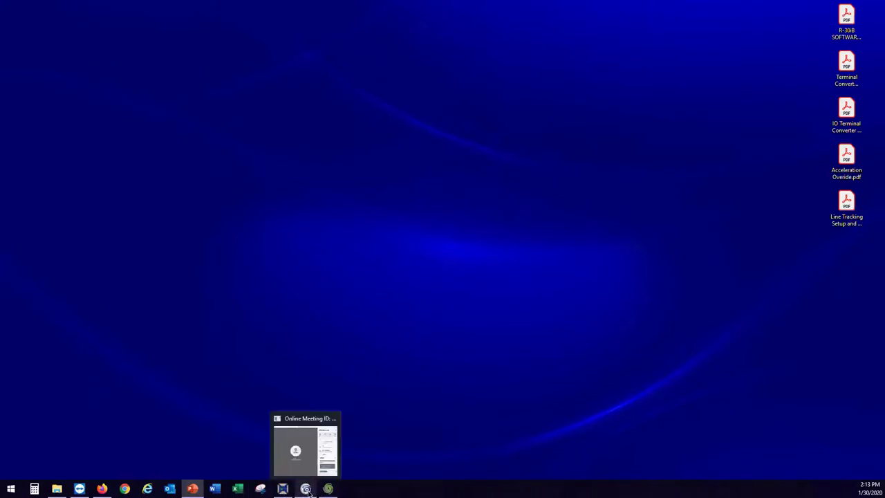
pyautogui.click(283, 489)
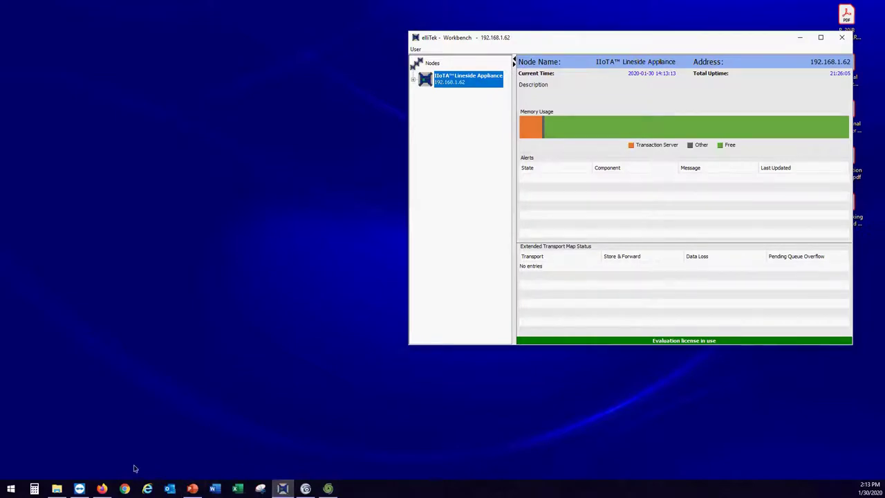
pyautogui.moveTo(101, 490)
pyautogui.click(90, 446)
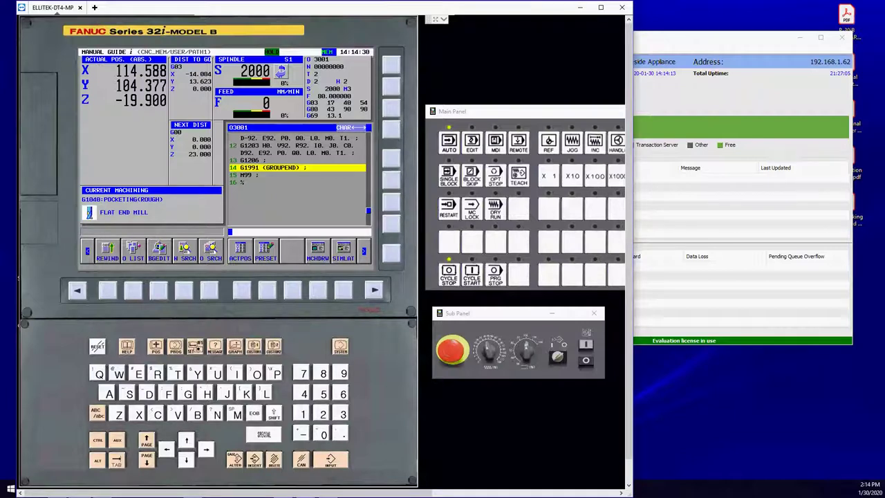
pyautogui.click(390, 496)
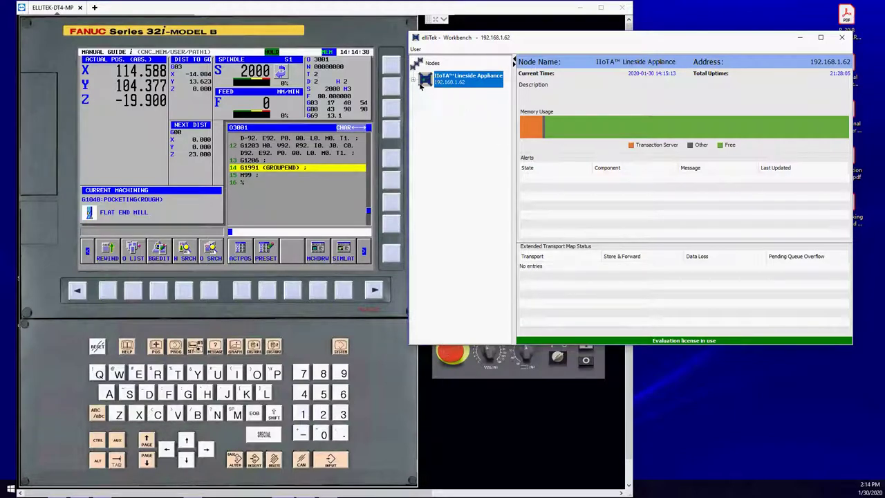
# Delete the existing FANUC 32i NCGuide device from the IIoTA Lineside Appliance's devices and confirm the deletion.
pyautogui.click(414, 80)
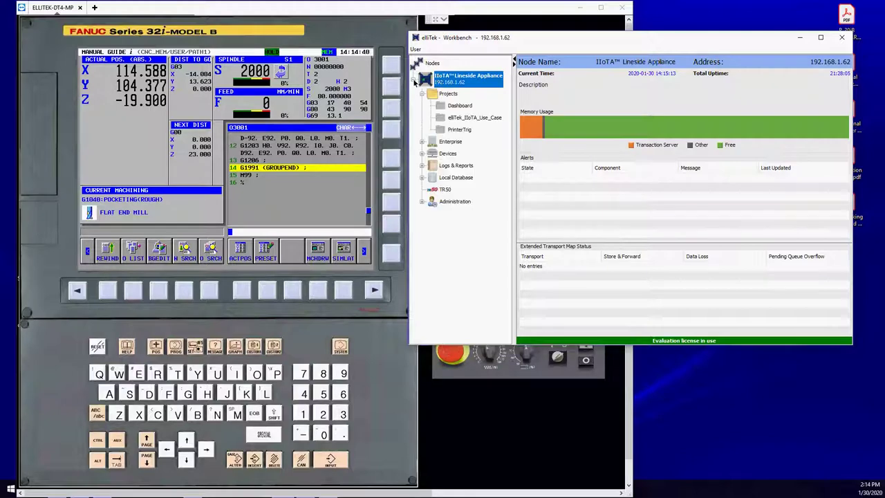
pyautogui.click(441, 155)
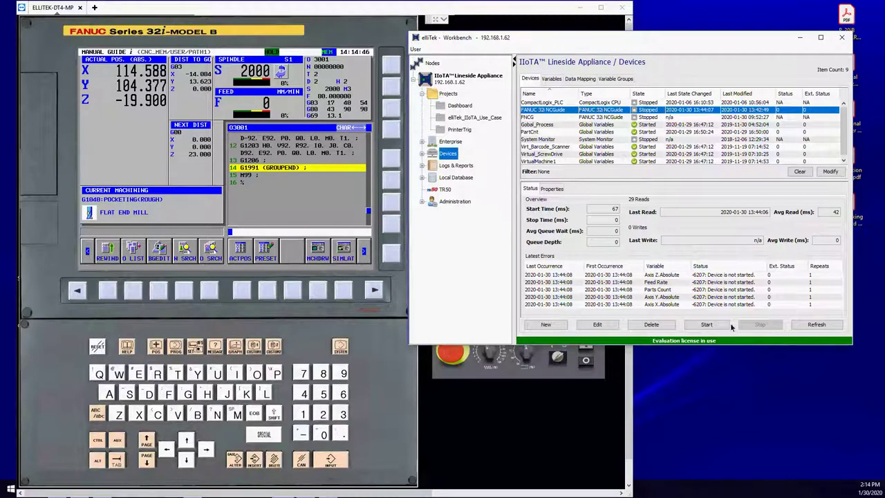
pyautogui.click(651, 324)
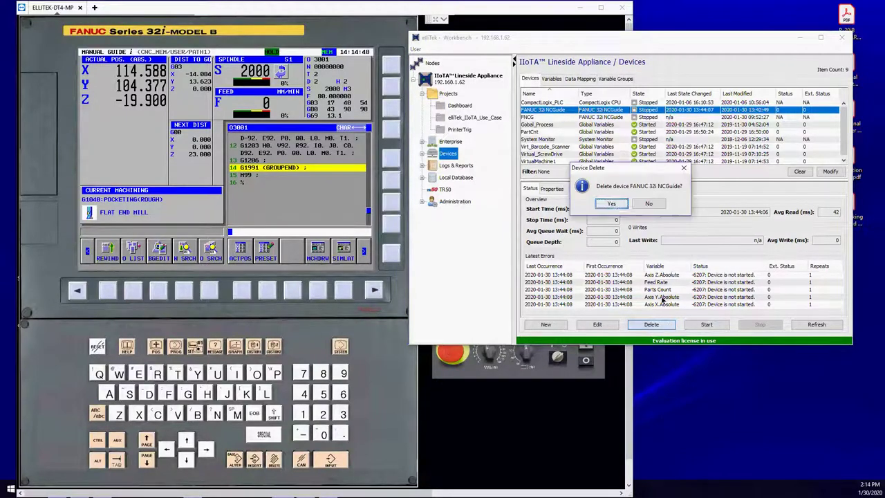
pyautogui.click(613, 202)
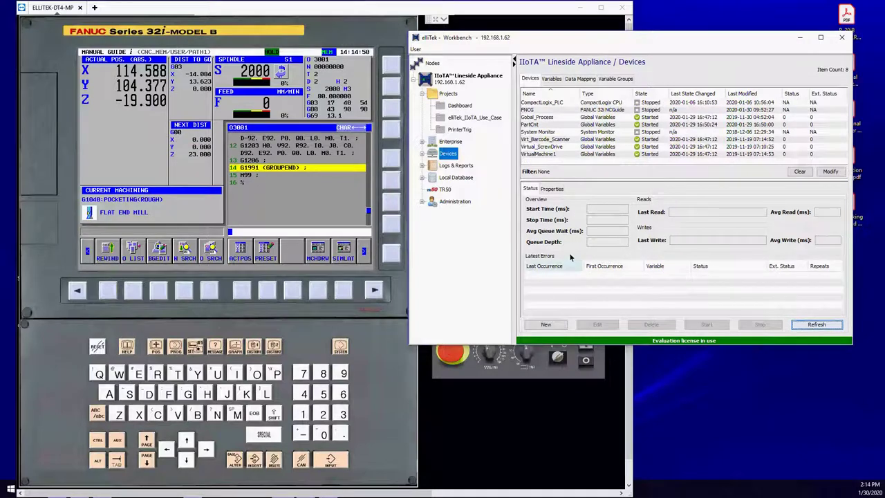
# Create a new device named FANUC 32i NCGuide with the device type FANUC 32i NCGuide.
pyautogui.click(545, 324)
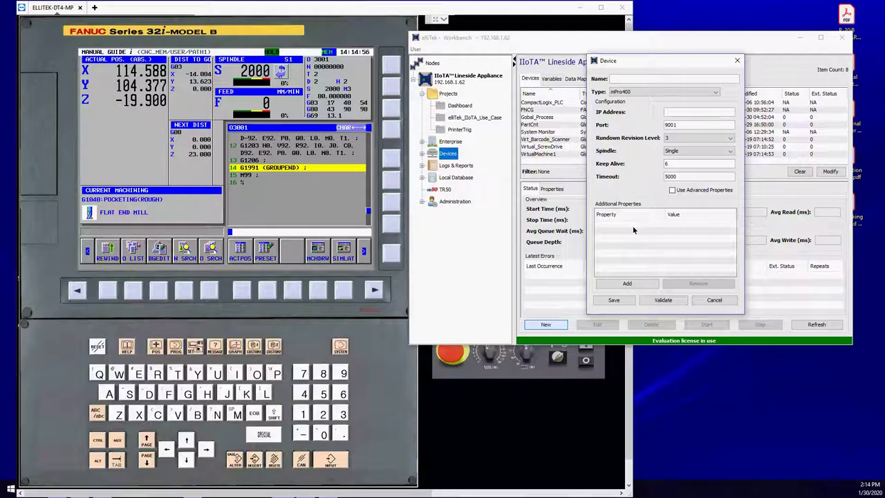
pyautogui.write('FANUC 32i NC')
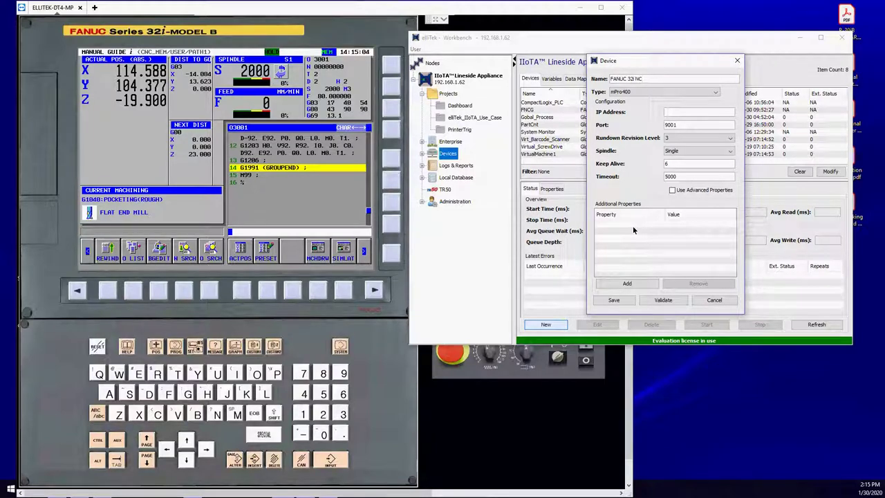
pyautogui.write('Guide')
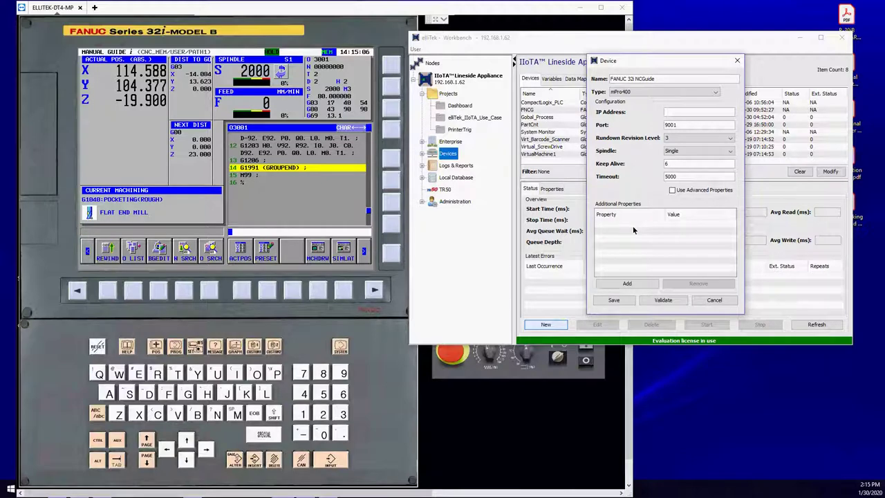
pyautogui.click(657, 97)
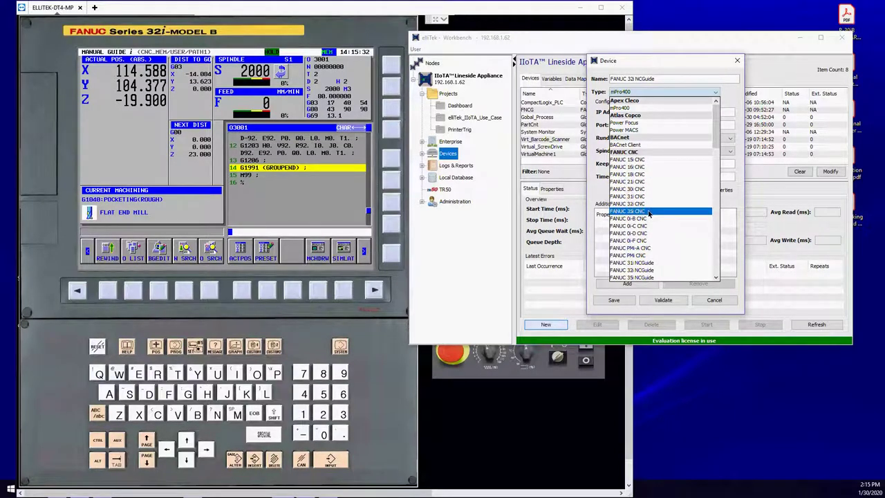
pyautogui.scroll(-2, 649, 215)
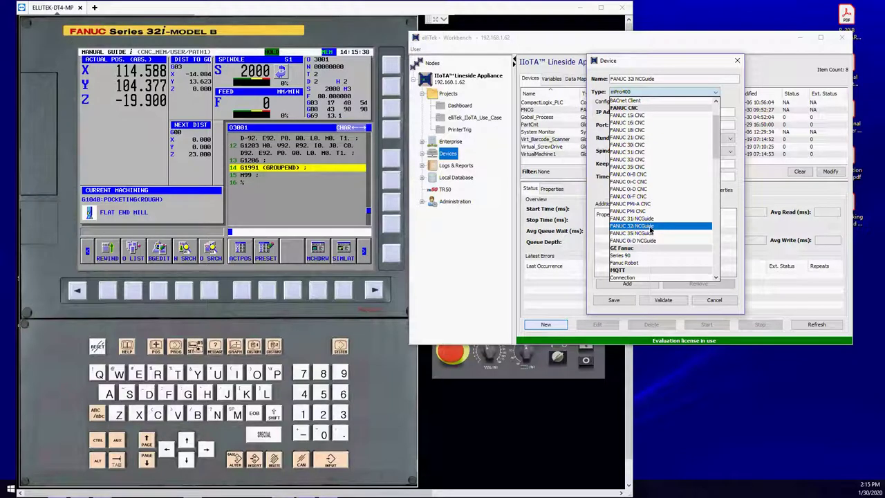
pyautogui.click(650, 226)
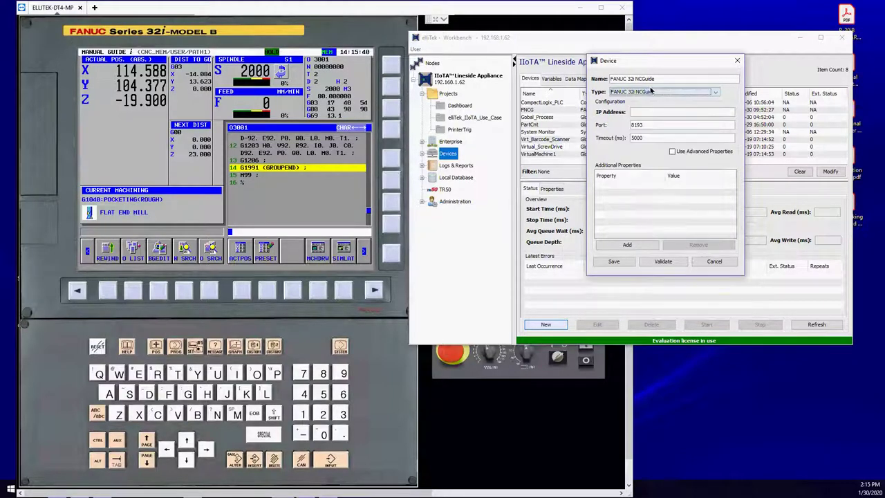
# Set the new device's IP address to 10.0.0.114, then validate and save its definition.
pyautogui.click(642, 112)
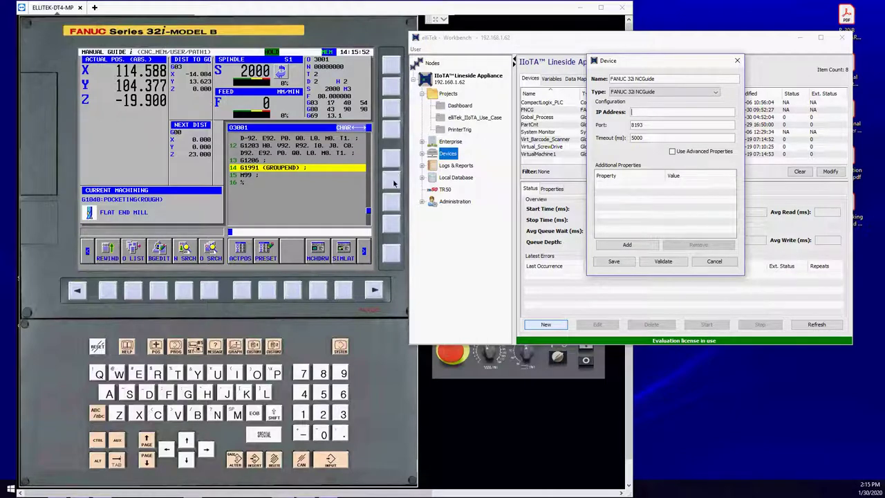
pyautogui.write('10.0.0.114')
pyautogui.click(662, 263)
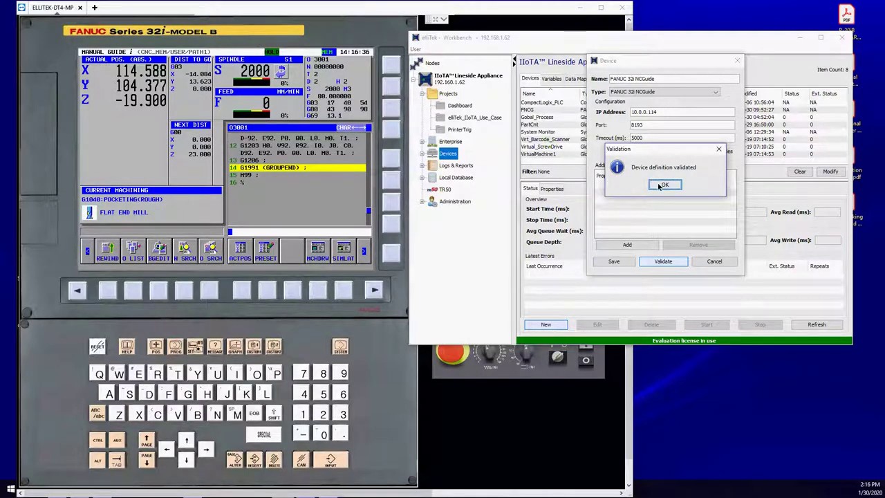
pyautogui.click(660, 184)
pyautogui.click(619, 262)
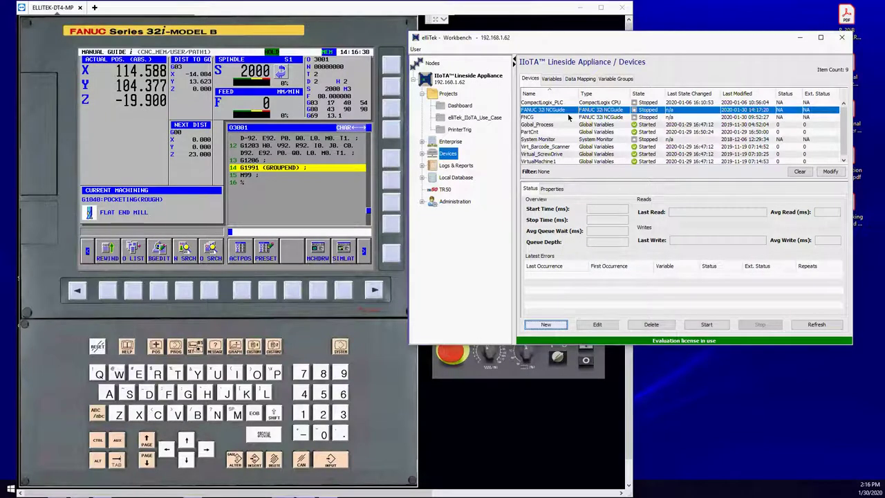
# Start the FANUC 32i NCGuide device and read its variables from Main Program Number through Feed Rate.
pyautogui.click(706, 324)
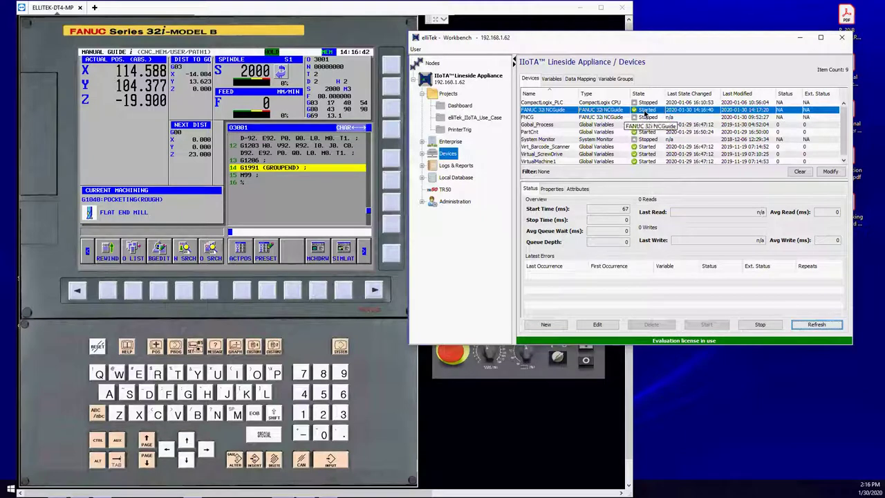
pyautogui.click(423, 153)
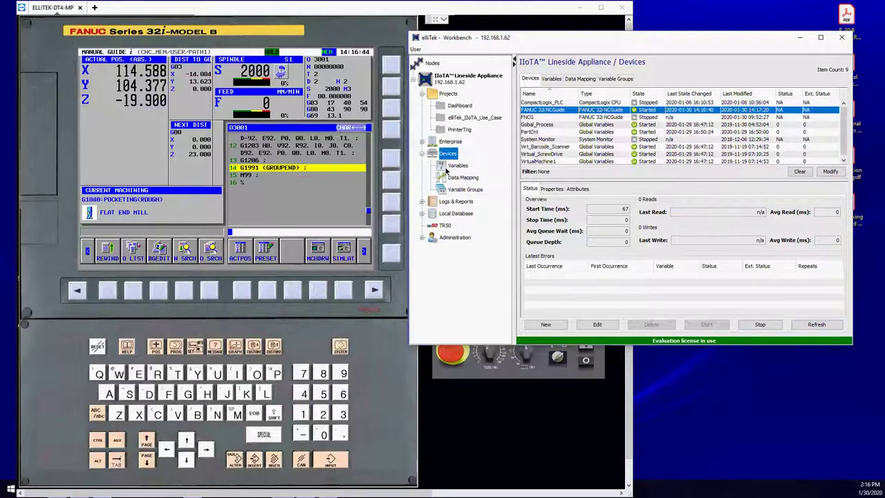
pyautogui.click(450, 167)
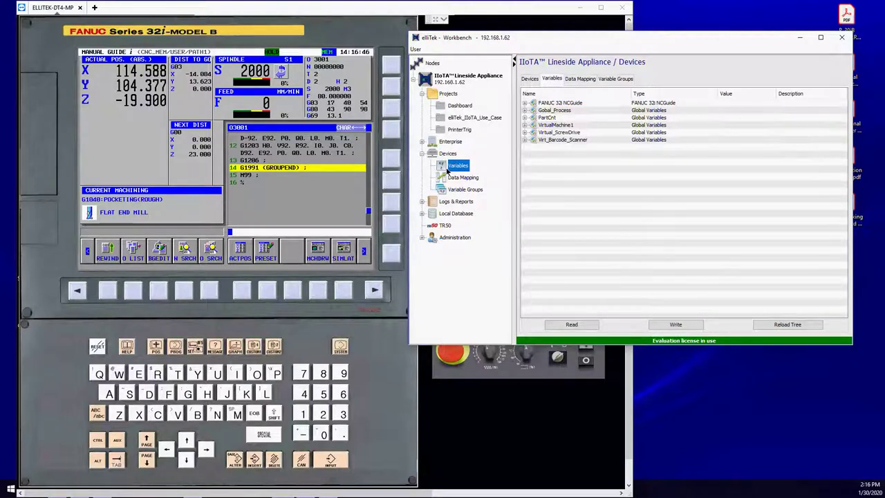
pyautogui.click(524, 104)
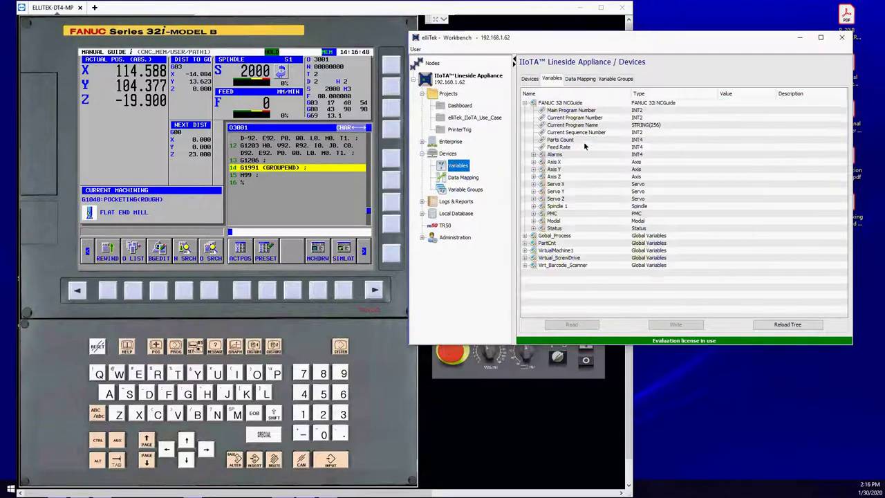
pyautogui.moveTo(584, 111); pyautogui.dragTo(584, 147)
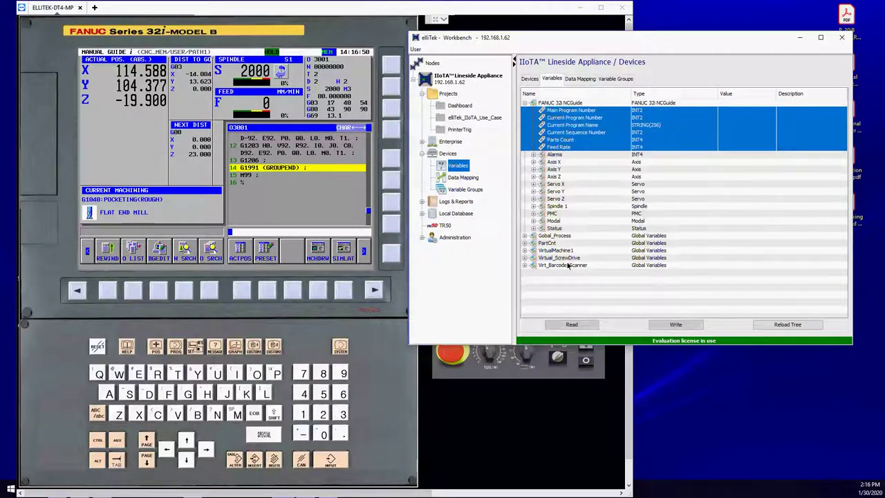
pyautogui.click(572, 325)
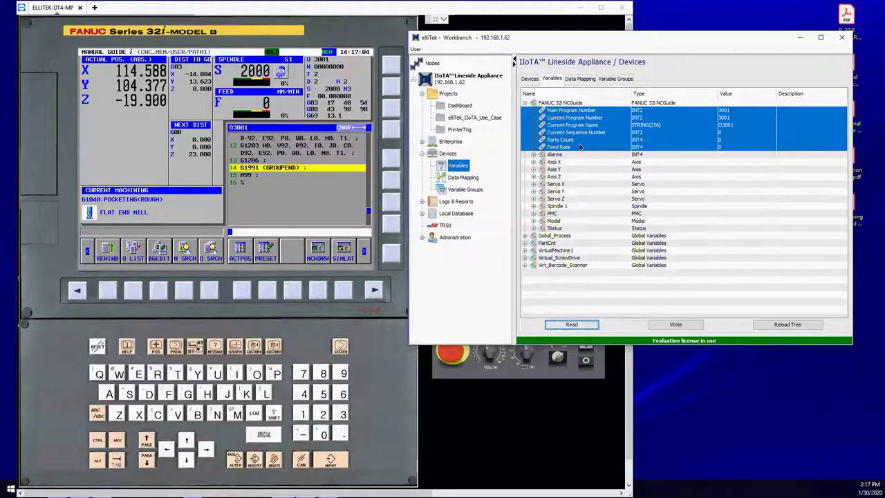
# Expand the Axis X, Axis Y and Axis Z variables and read Axis X's Absolute, Machine, Relative and Distance To Go.
pyautogui.click(533, 162)
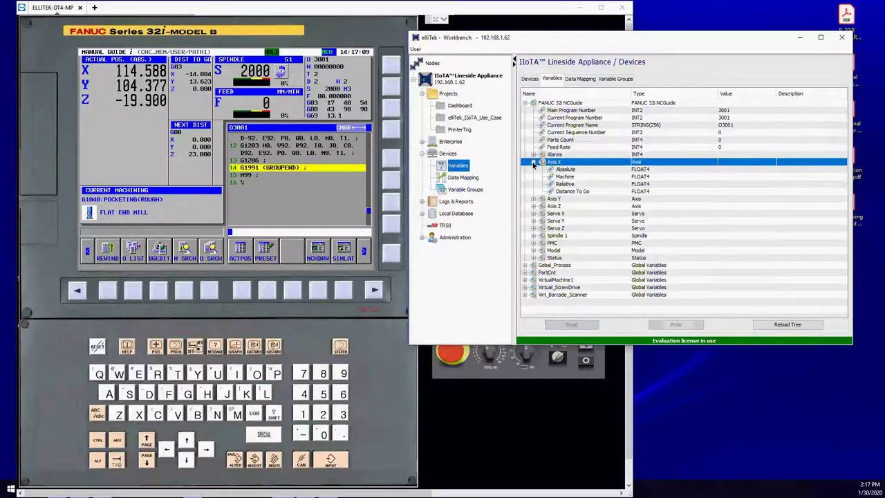
pyautogui.click(533, 199)
pyautogui.click(533, 235)
pyautogui.scroll(-2, 595, 248)
pyautogui.scroll(2, 594, 249)
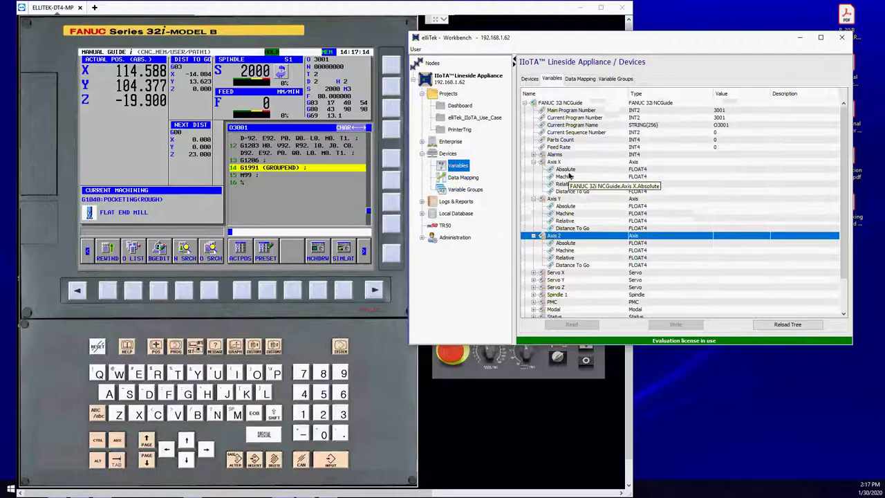
pyautogui.moveTo(565, 170); pyautogui.dragTo(572, 191)
pyautogui.click(572, 324)
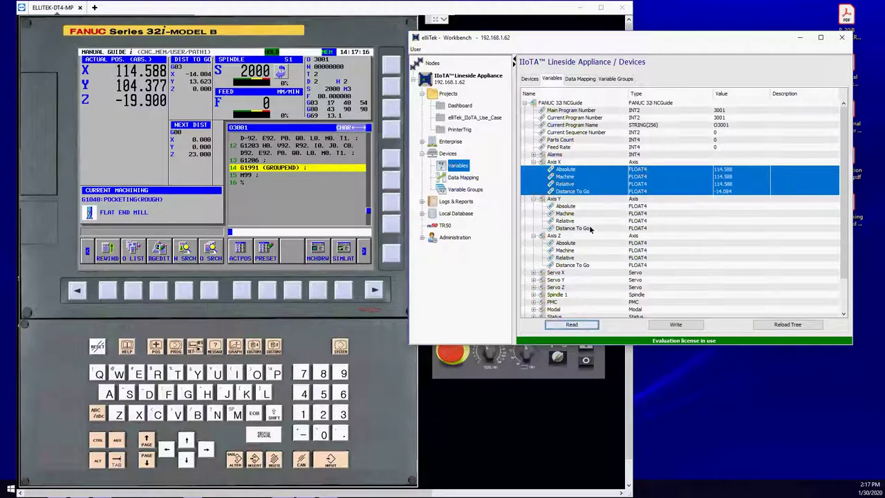
# Read the Absolute, Machine, Relative and Distance To Go variables of Axis Y and Axis Z.
pyautogui.click(571, 206)
pyautogui.moveTo(571, 206); pyautogui.dragTo(571, 228)
pyautogui.click(577, 324)
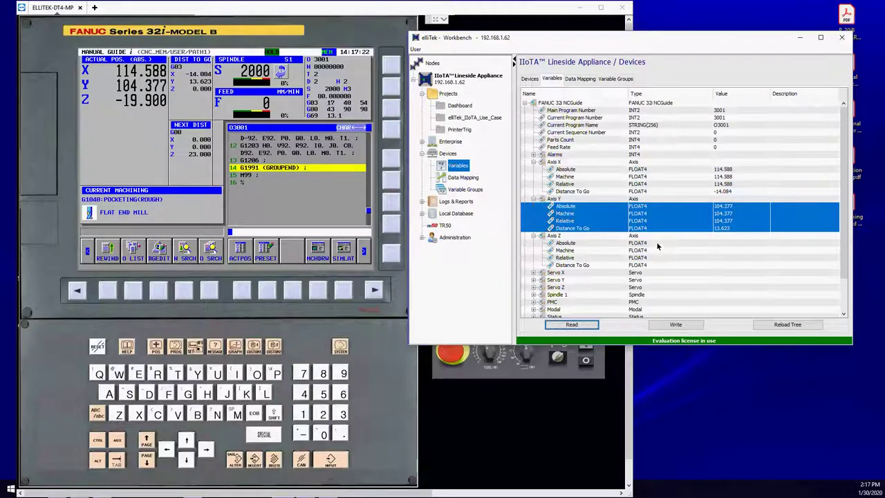
pyautogui.click(579, 170)
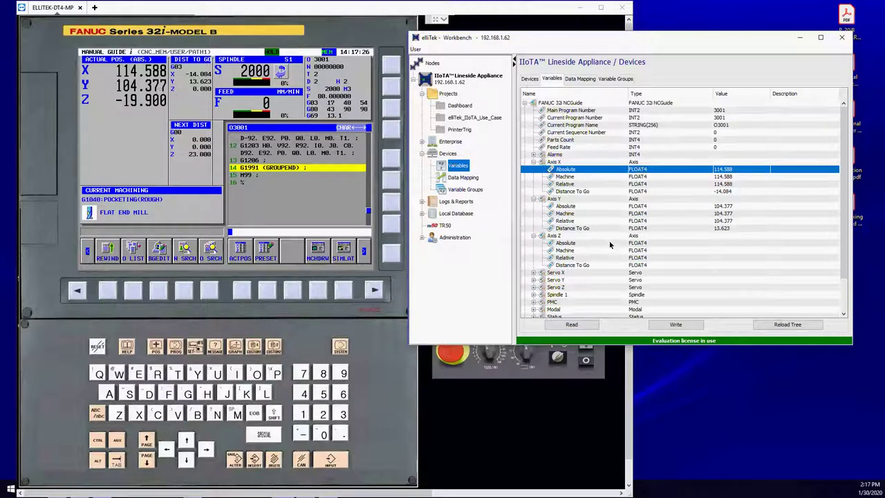
pyautogui.click(719, 207)
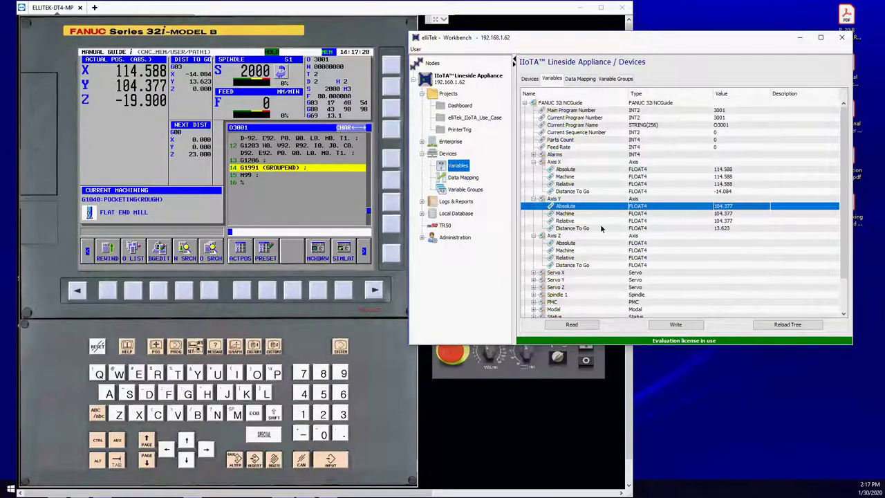
pyautogui.moveTo(572, 243); pyautogui.dragTo(572, 266)
pyautogui.click(572, 324)
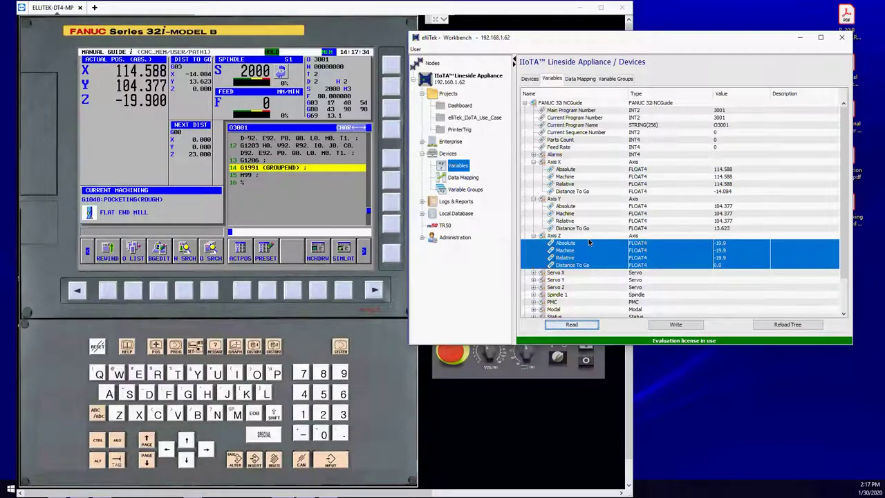
# Open the Dashboard project on the appliance and start it.
pyautogui.click(459, 106)
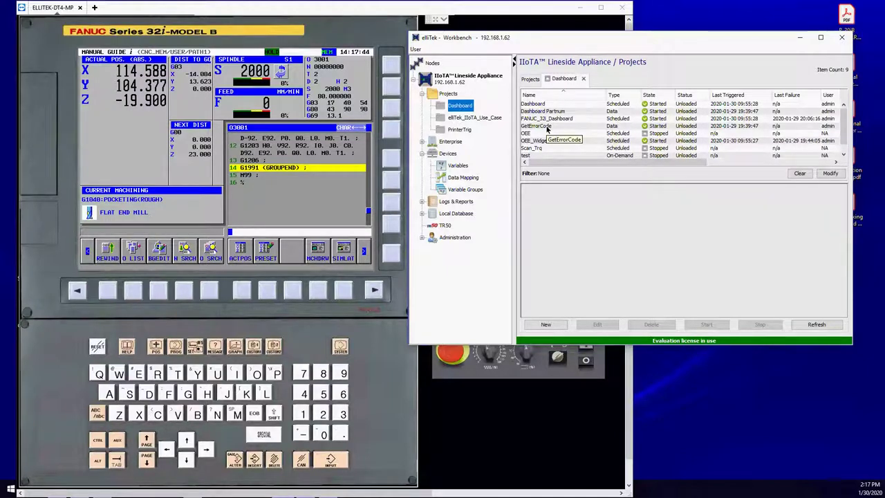
pyautogui.rightClick(458, 109)
pyautogui.click(477, 118)
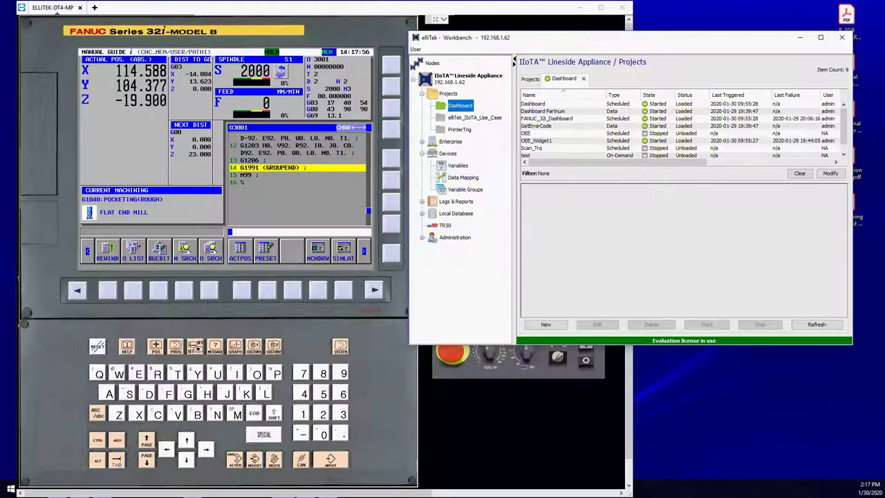
# Switch to the web dashboard at 10.0.0.251, then to IIoTA Manager, and restore its window to a smaller size.
pyautogui.hotkey('alt', 'Tab')
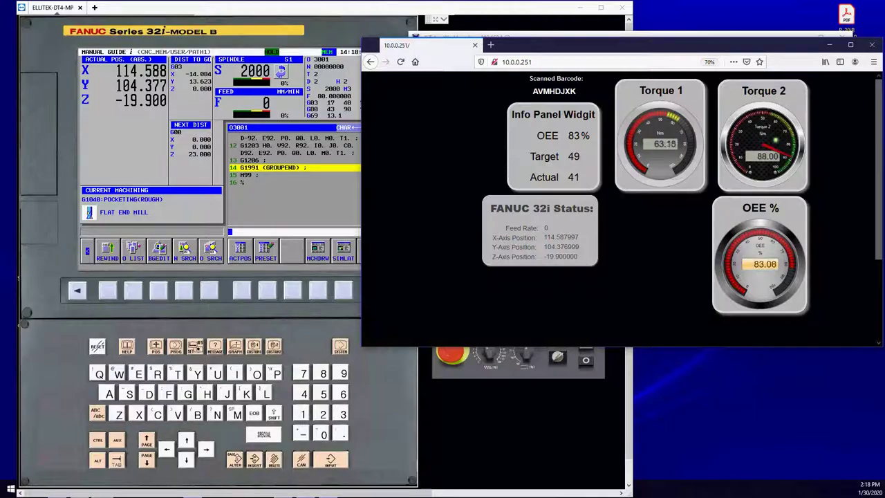
pyautogui.hotkey('alt', 'Tab')
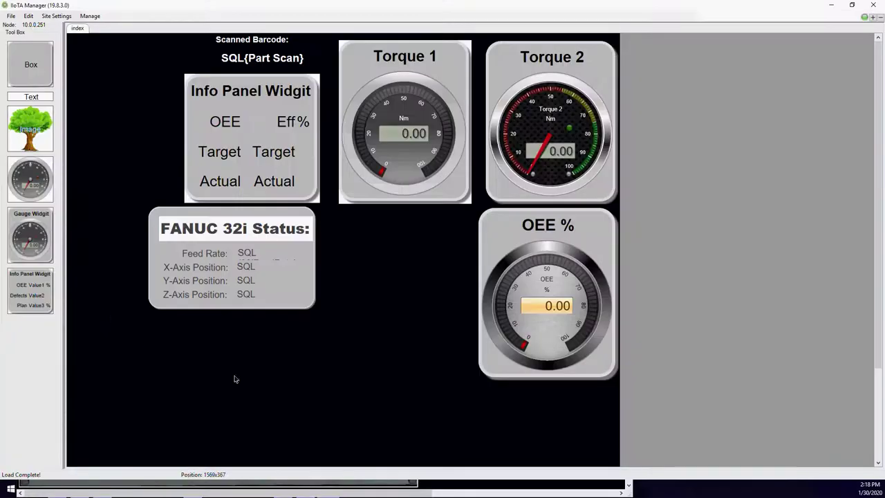
pyautogui.click(852, 5)
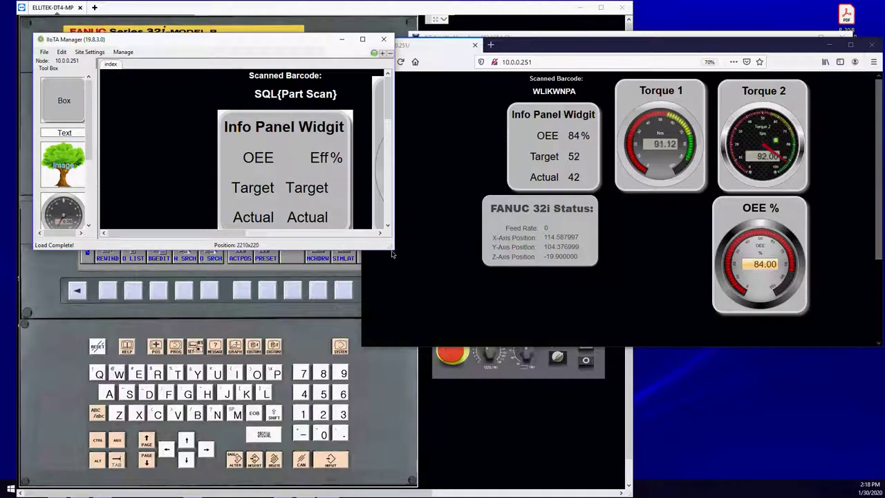
# Enlarge the IIoTA Manager window and place a new gauge widget below the Torque 1 gauge, with its settings open.
pyautogui.moveTo(392, 247); pyautogui.dragTo(475, 398)
pyautogui.moveTo(570, 496); pyautogui.dragTo(666, 455)
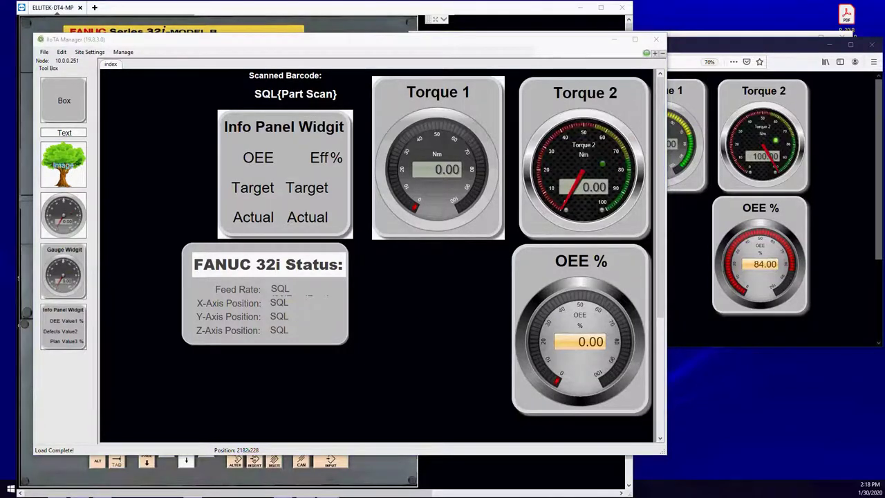
pyautogui.click(401, 282)
pyautogui.moveTo(309, 321); pyautogui.dragTo(261, 34)
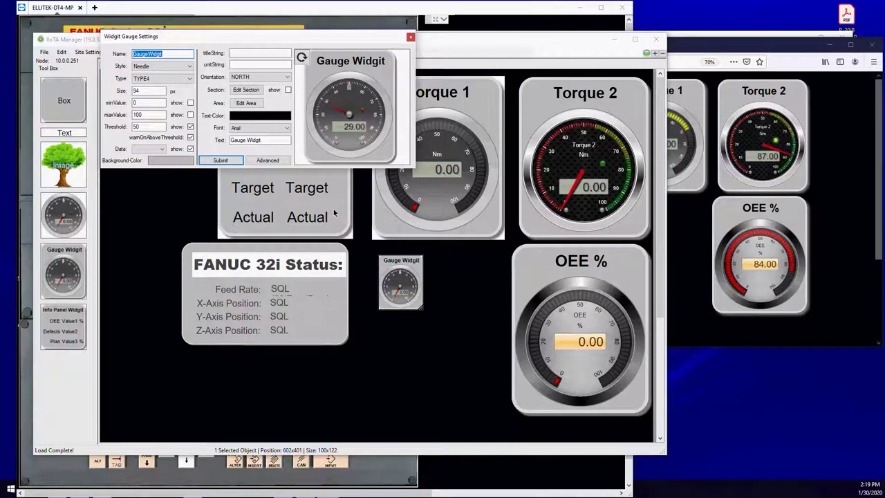
# Name the new gauge widget 32iSpindleSpeed and set its unit string to RPM.
pyautogui.write('32iSpindle')
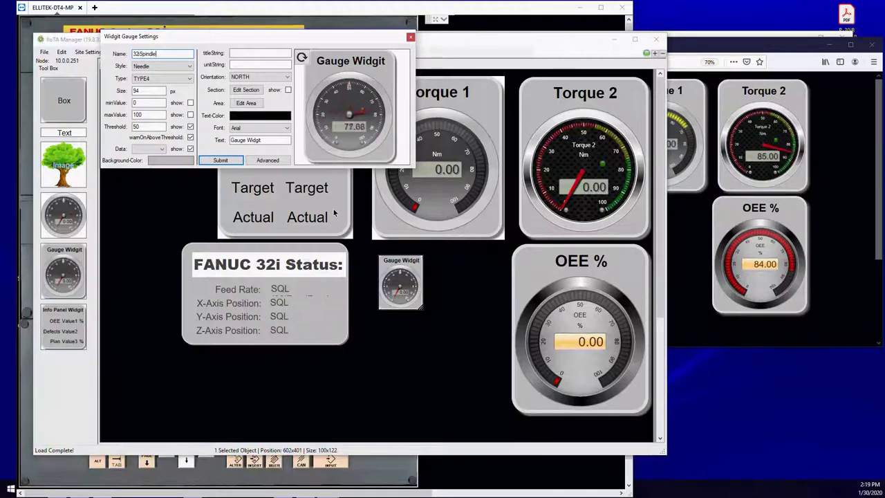
pyautogui.write('Speed')
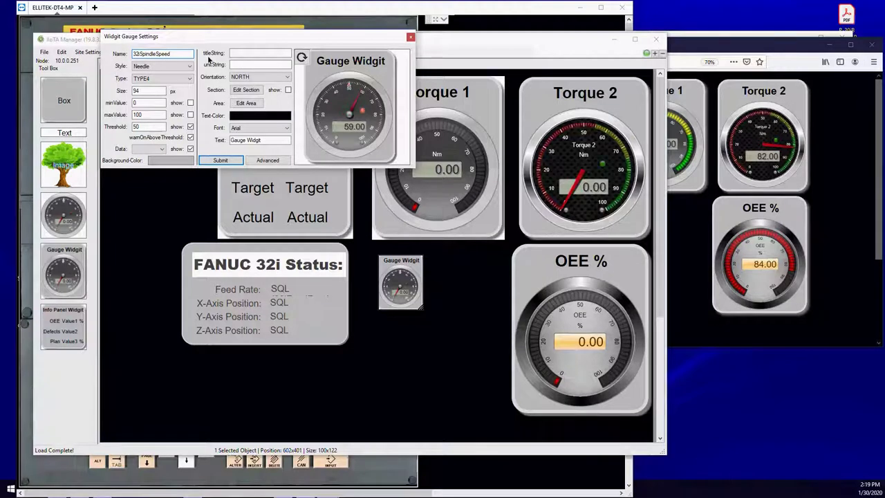
pyautogui.moveTo(172, 54); pyautogui.dragTo(109, 39)
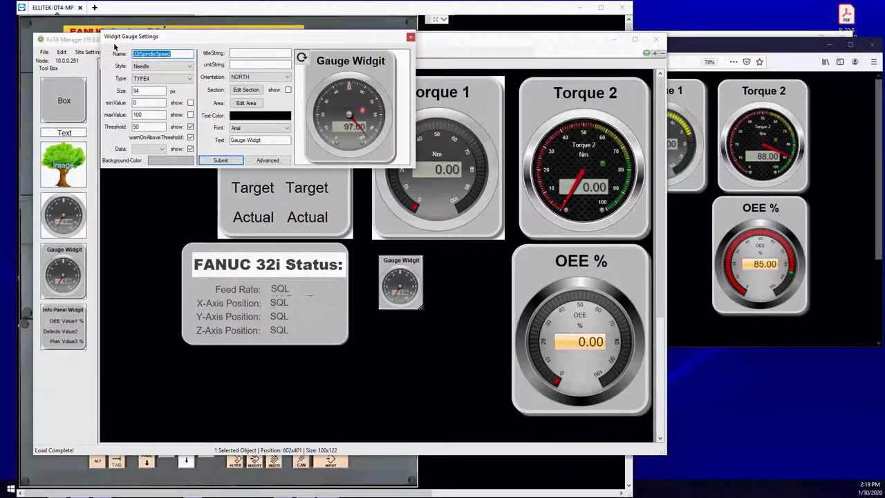
pyautogui.click(253, 65)
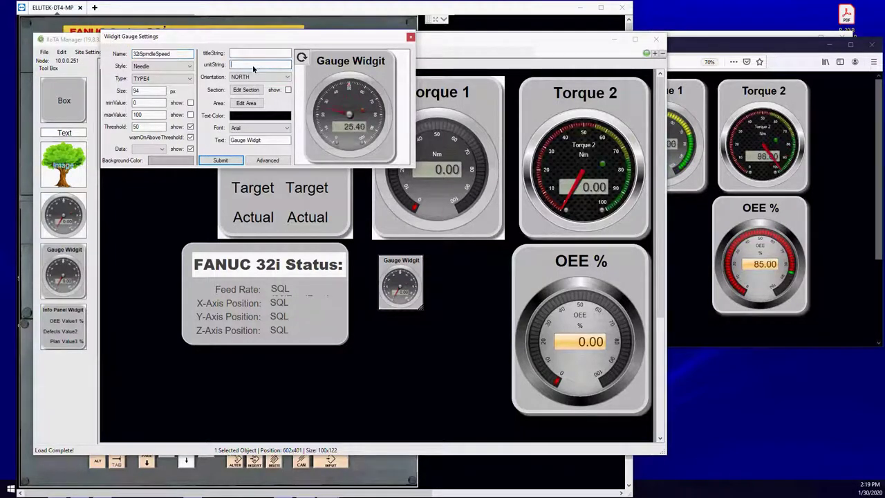
pyautogui.write('RPM')
# Set the gauge's title string to "Sindle Speed", its unit string to RPM and its text to "Spindle Speed".
pyautogui.click(246, 53)
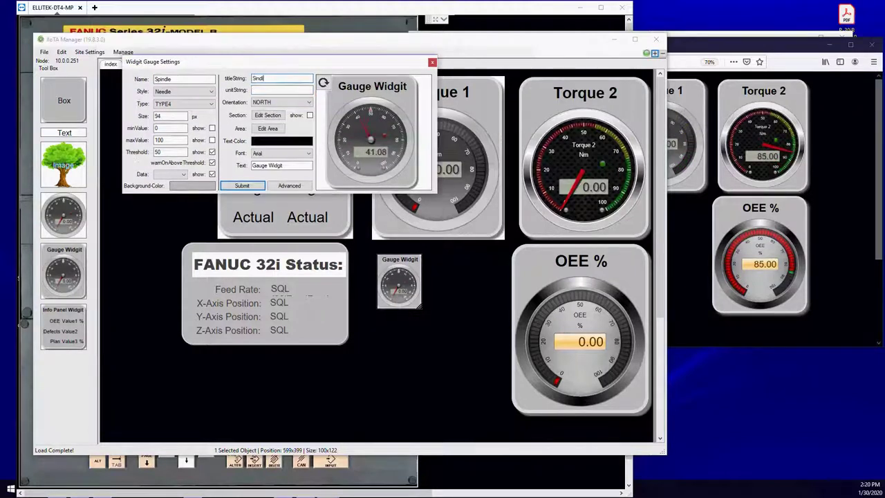
pyautogui.write('e Speed')
pyautogui.click(263, 91)
pyautogui.write('RPM')
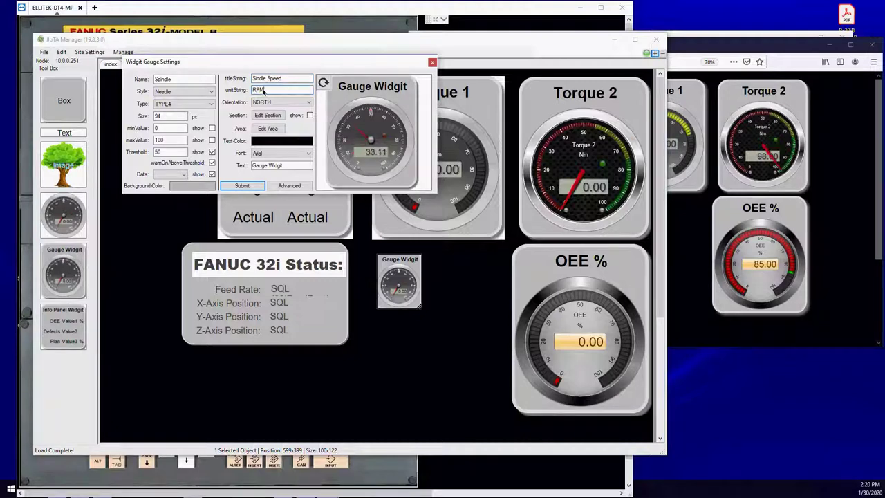
pyautogui.moveTo(311, 166); pyautogui.dragTo(258, 168)
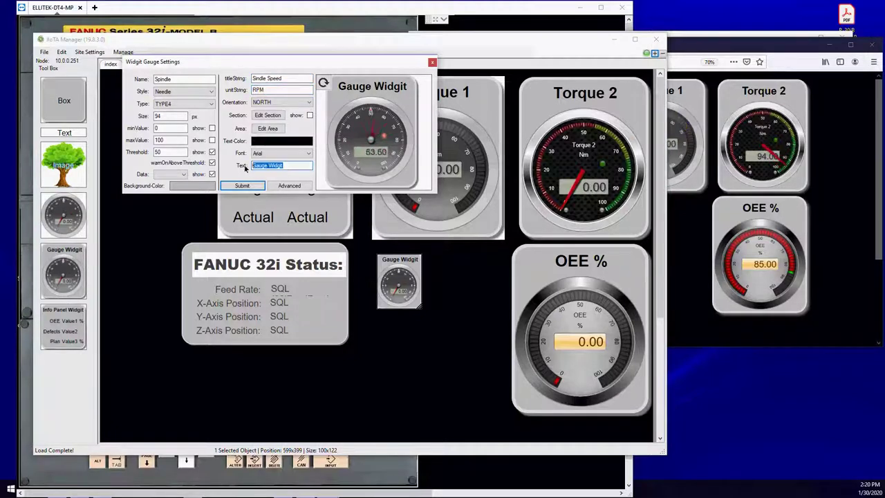
pyautogui.write('Spindle ')
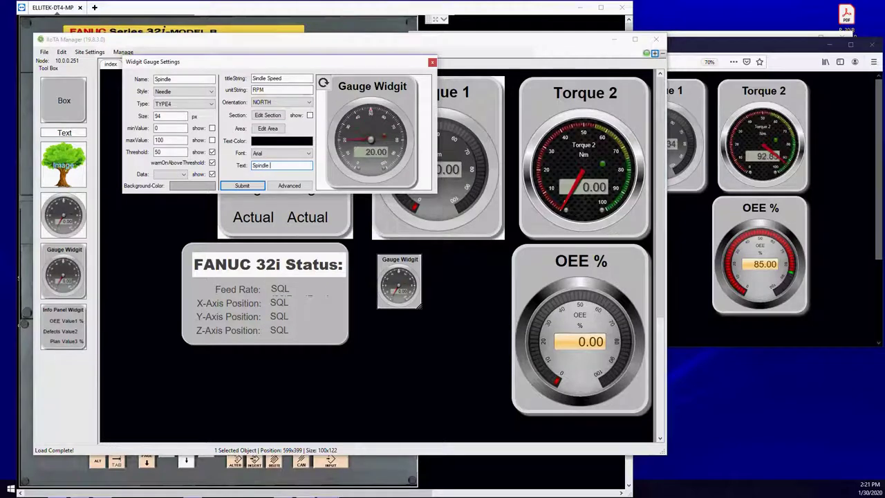
pyautogui.write('Speed')
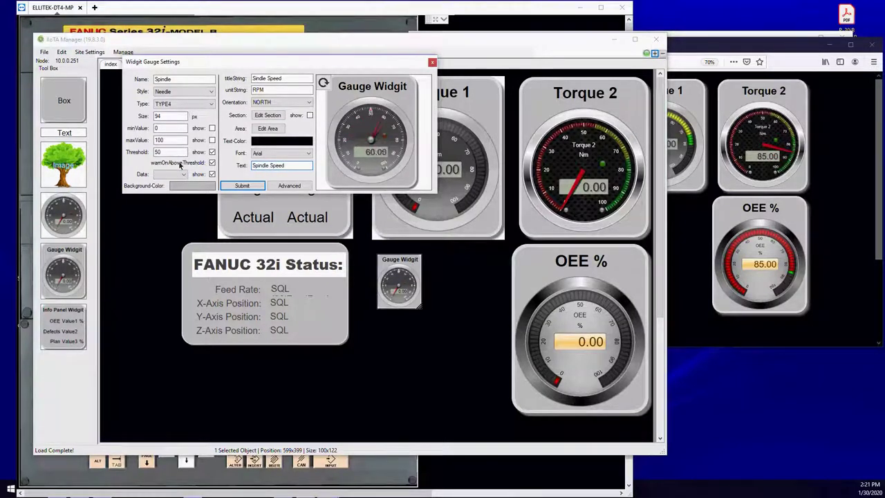
# Apply a maximum value of 10000 to the gauge and enlarge it to about 314x387 between the FANUC 32i status panel and the OEE % gauge.
pyautogui.click(169, 141)
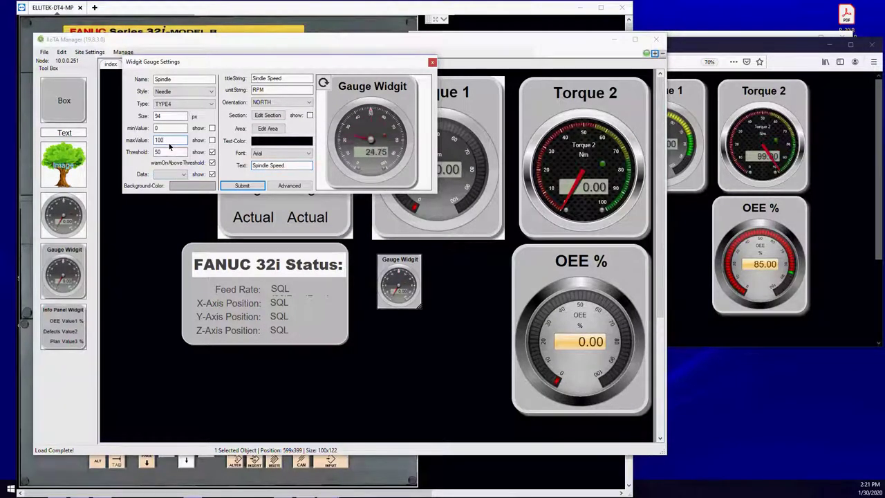
pyautogui.write('00')
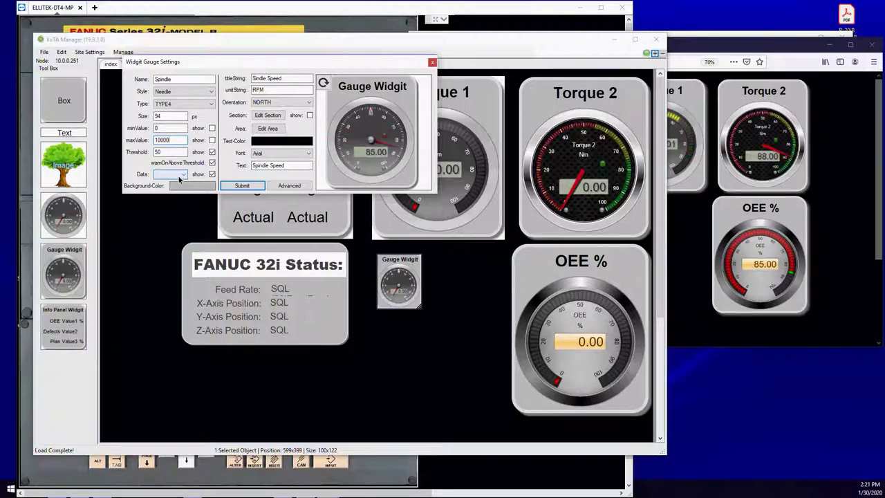
pyautogui.click(180, 174)
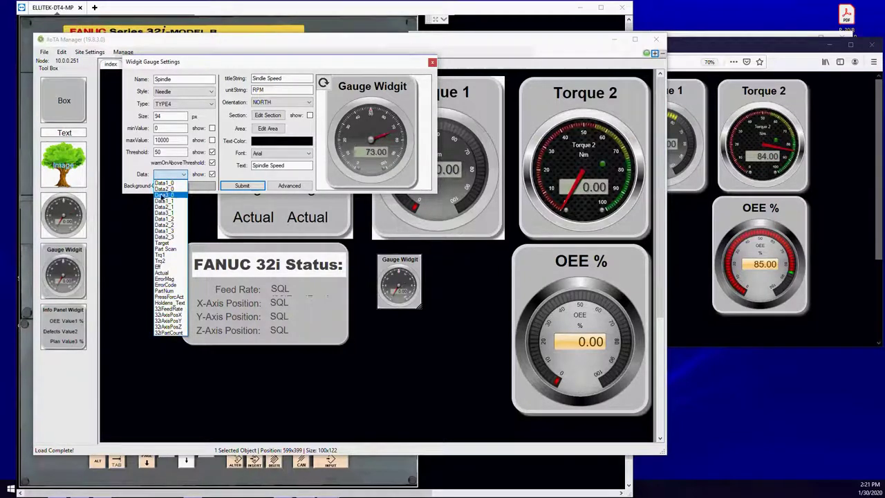
pyautogui.click(135, 176)
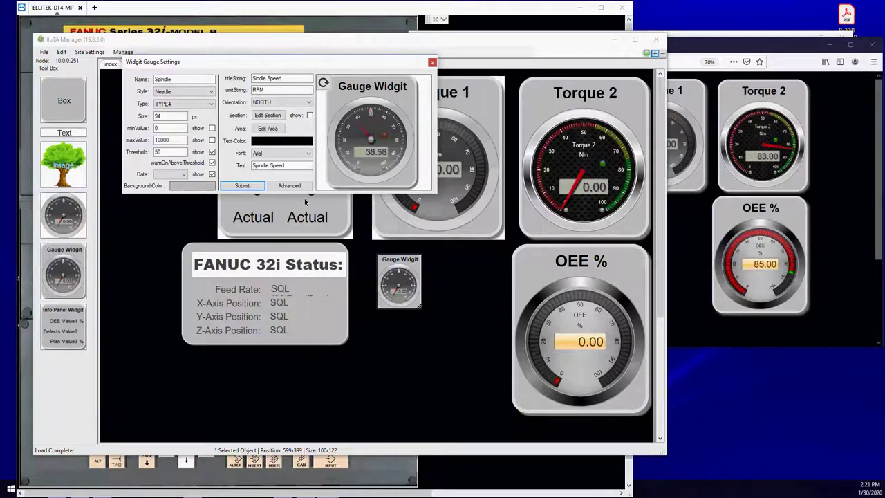
pyautogui.click(254, 188)
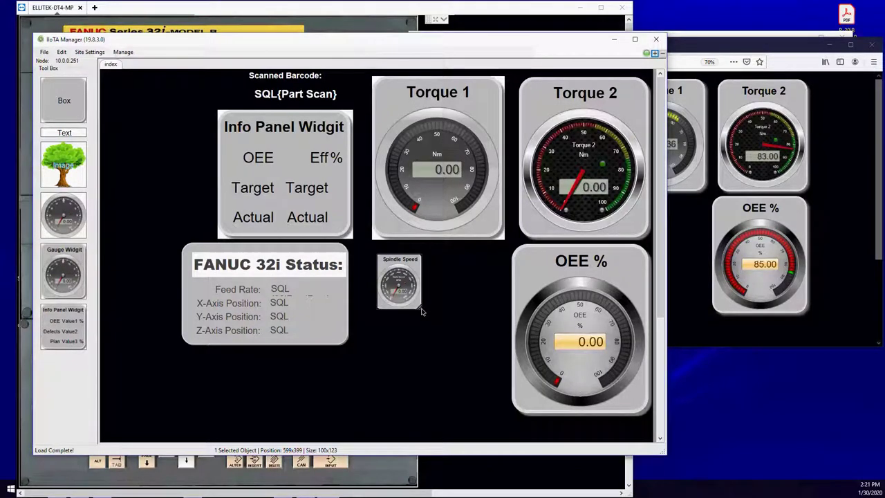
pyautogui.moveTo(419, 308); pyautogui.dragTo(516, 427)
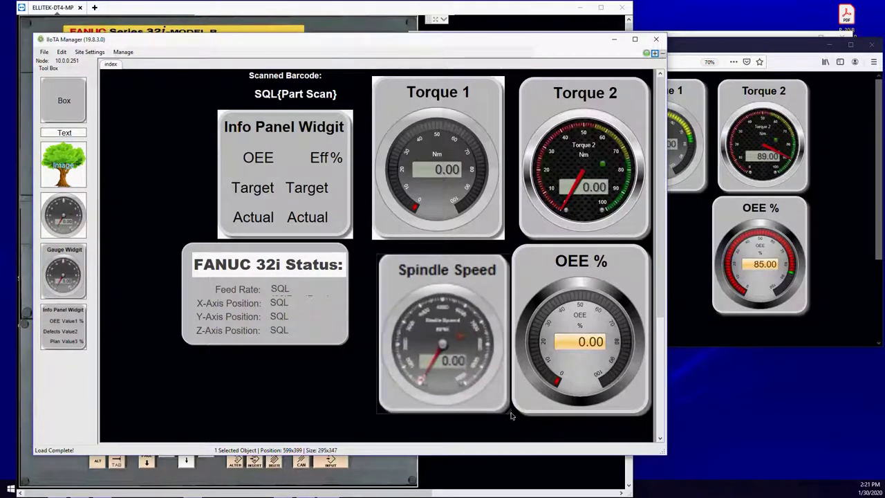
pyautogui.moveTo(433, 308); pyautogui.dragTo(421, 298)
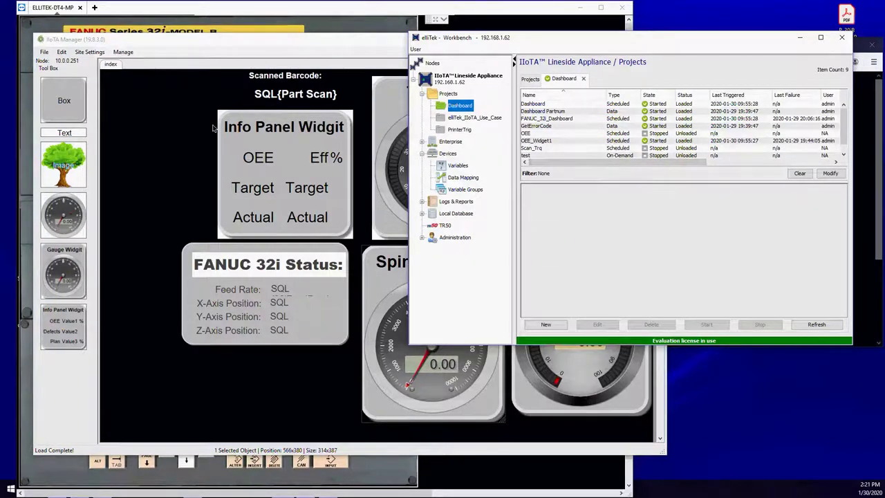
# Add a database field named 32iSpindleSpeed with the value 0 to the dashboard's database settings and complete them.
pyautogui.click(186, 125)
pyautogui.click(126, 58)
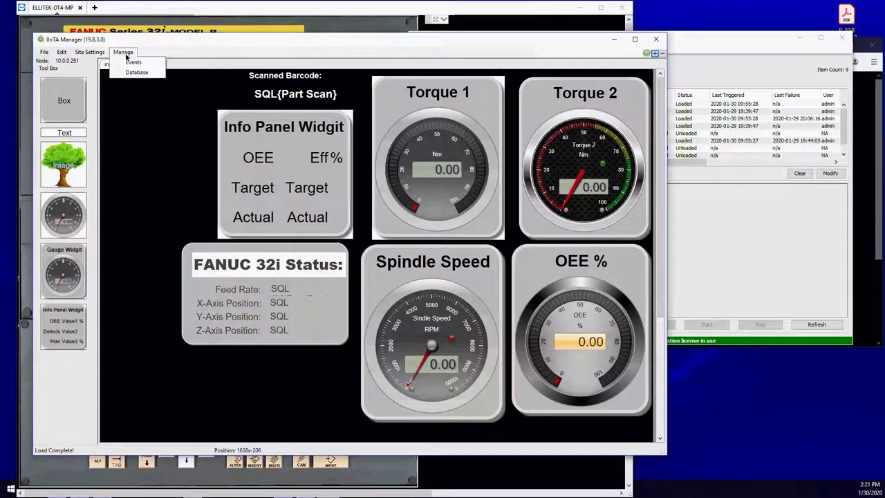
pyautogui.click(132, 72)
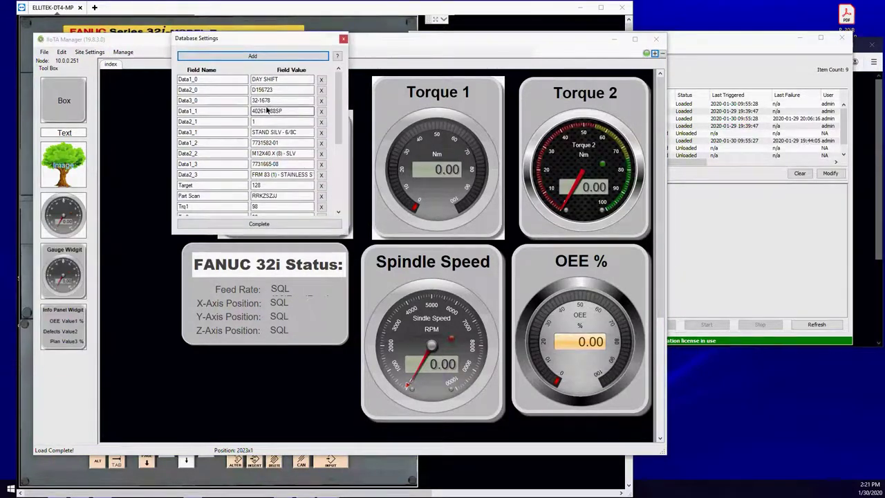
pyautogui.click(253, 56)
pyautogui.click(232, 211)
pyautogui.write('32')
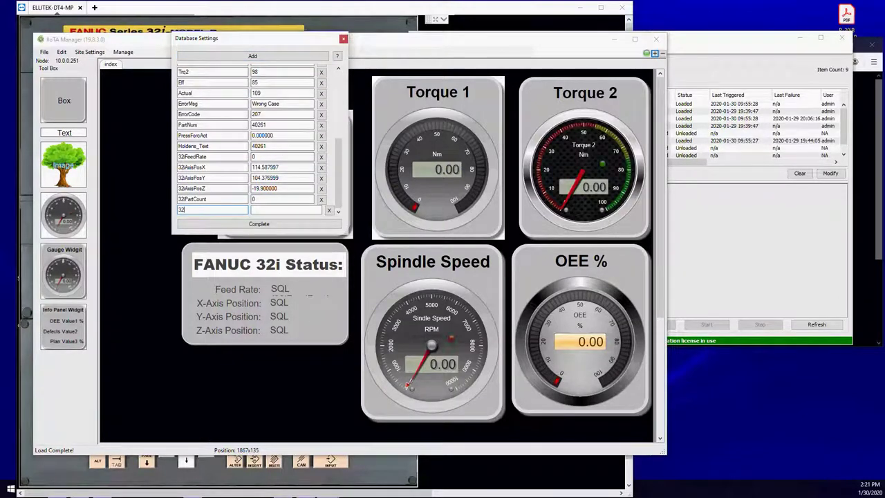
pyautogui.write('iSpindleSpeed')
pyautogui.moveTo(231, 214); pyautogui.dragTo(171, 212)
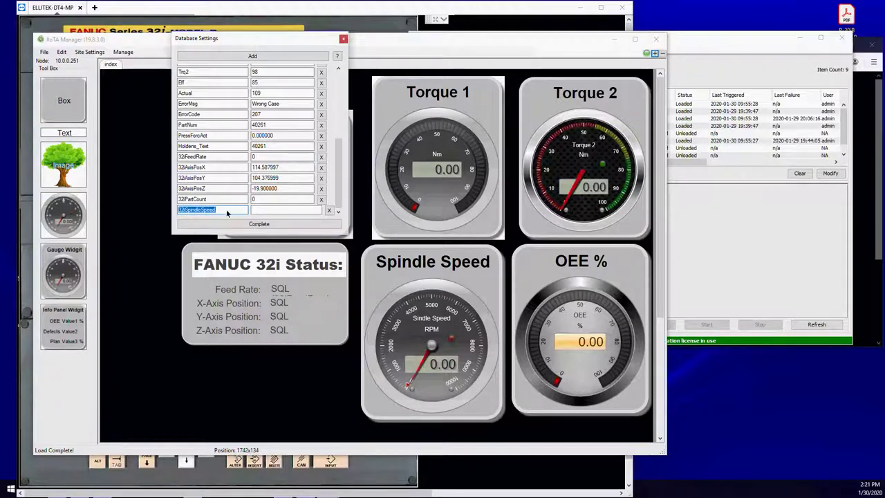
pyautogui.click(262, 209)
pyautogui.write('0')
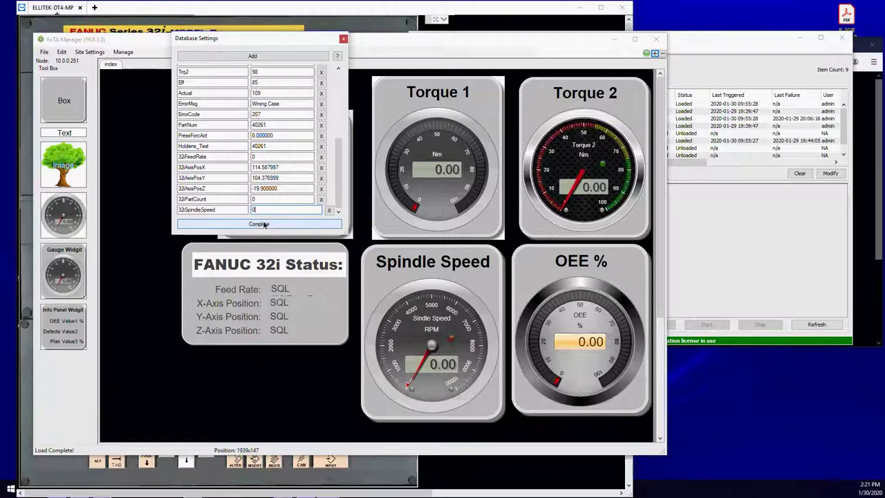
pyautogui.click(228, 226)
# Link the Spindle Speed gauge's data to the 32iSpindleSpeed field and submit its settings.
pyautogui.doubleClick(433, 360)
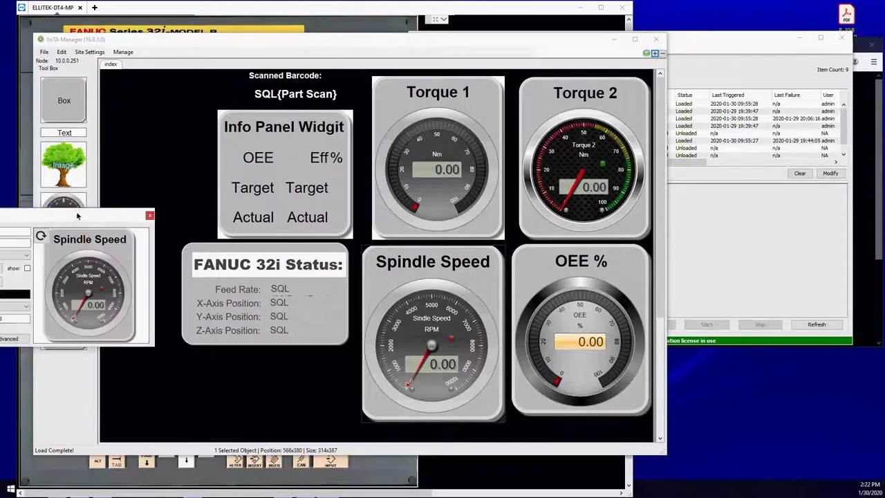
pyautogui.click(221, 219)
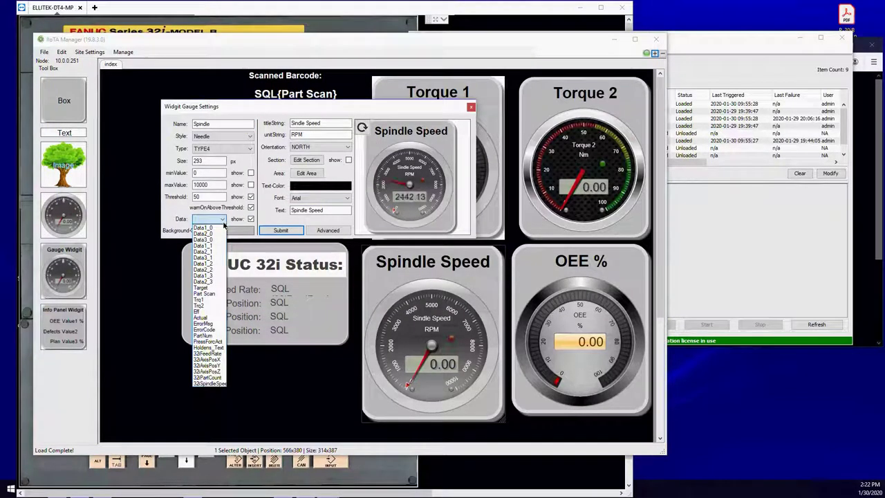
pyautogui.click(208, 384)
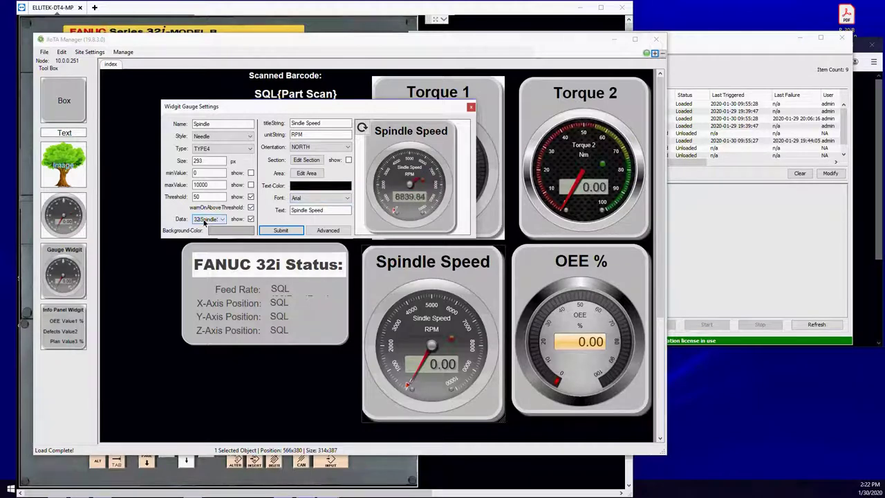
pyautogui.click(281, 230)
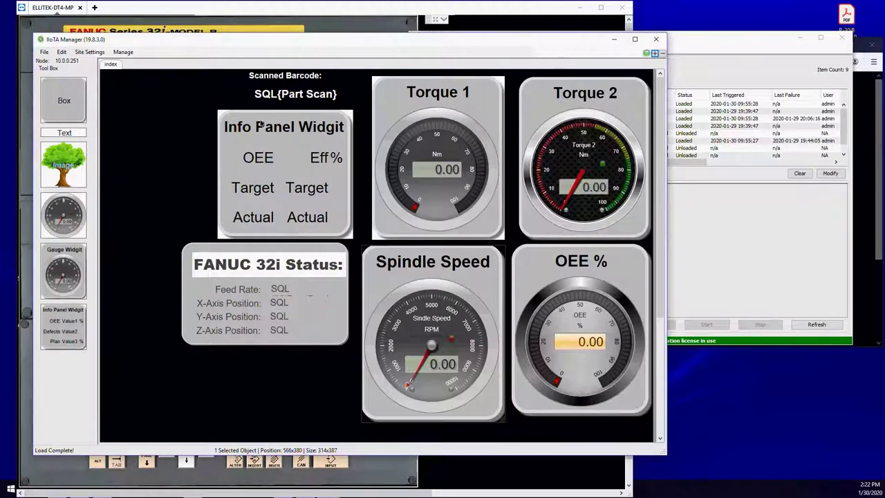
# Switch to the elliTek Workbench, open the FANUC_32i_Dashboard trigger and duplicate its 32iPartCount transaction.
pyautogui.click(706, 257)
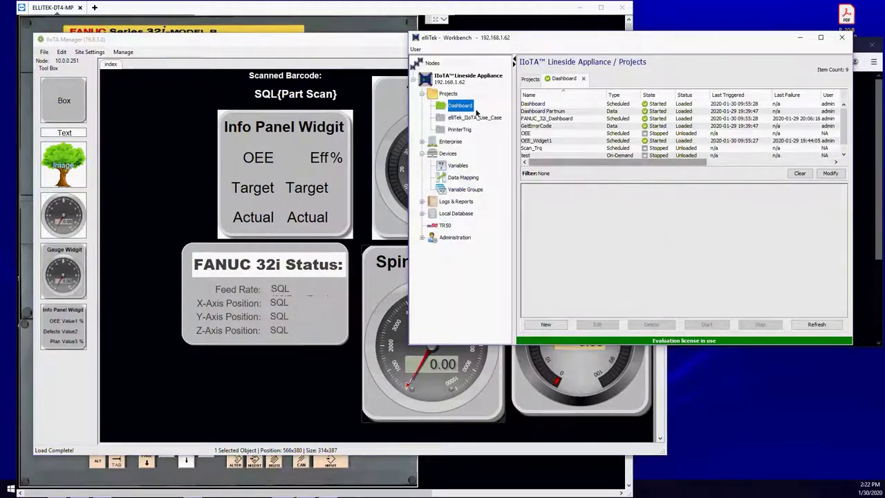
pyautogui.click(535, 118)
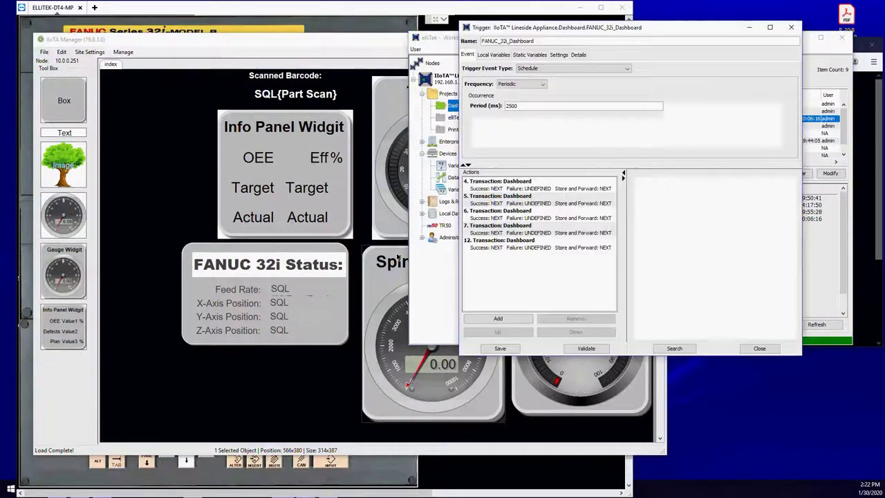
pyautogui.click(535, 250)
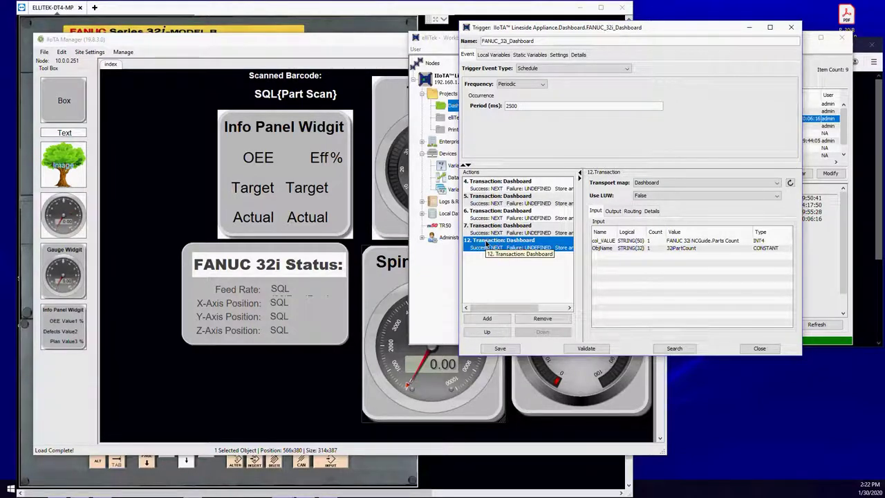
pyautogui.rightClick(495, 246)
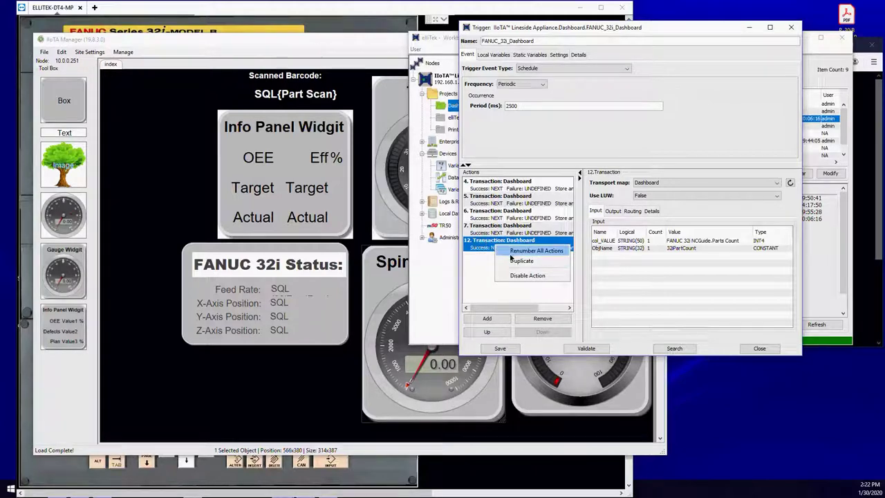
pyautogui.click(506, 261)
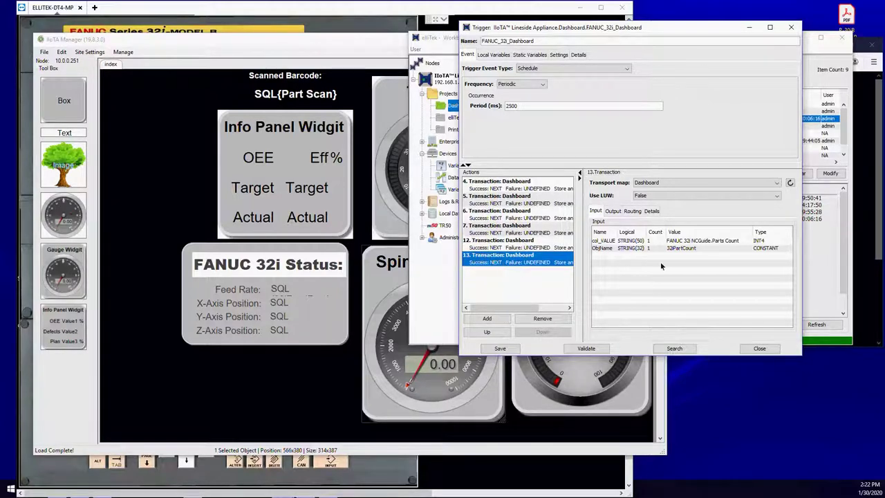
# Set the ObjName constant of the duplicated Dashboard transaction to 32iSpindleSpeed.
pyautogui.doubleClick(714, 247)
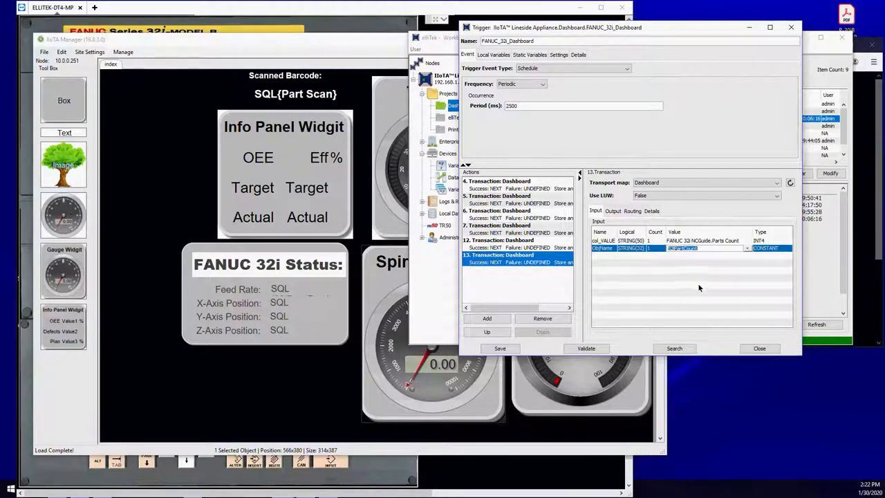
pyautogui.press('Return')
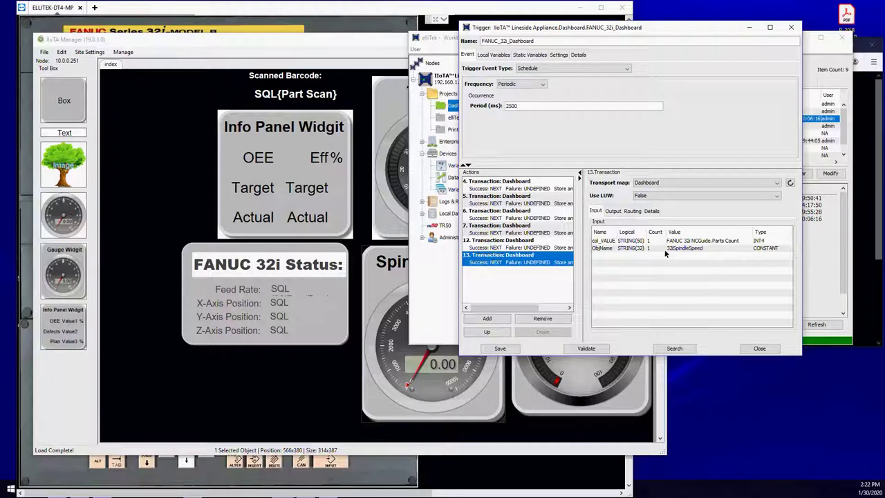
pyautogui.click(733, 242)
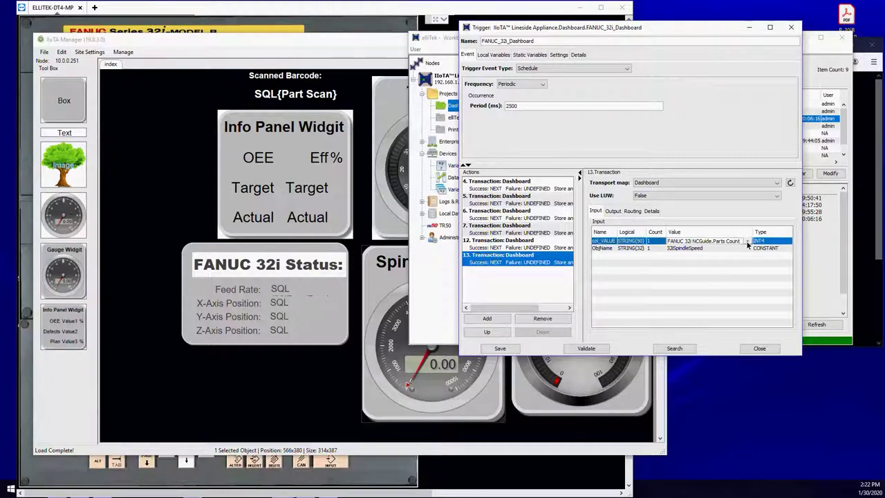
pyautogui.click(746, 242)
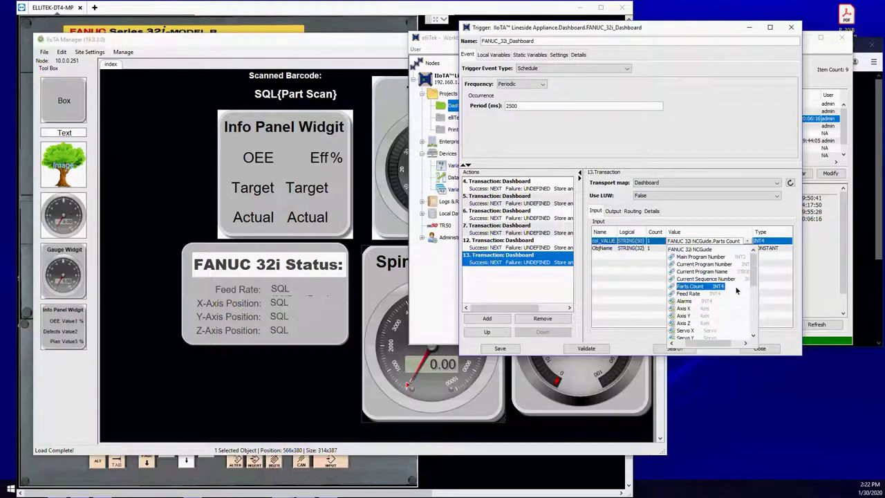
pyautogui.click(671, 251)
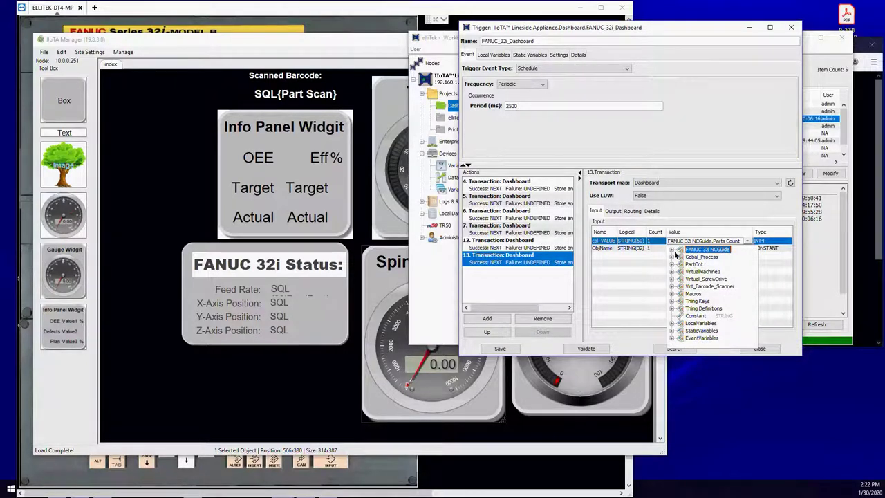
pyautogui.click(671, 250)
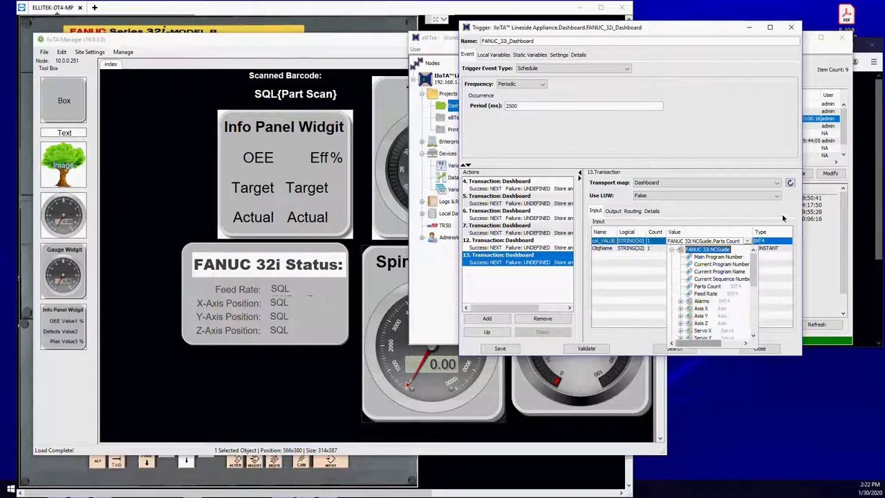
pyautogui.click(787, 327)
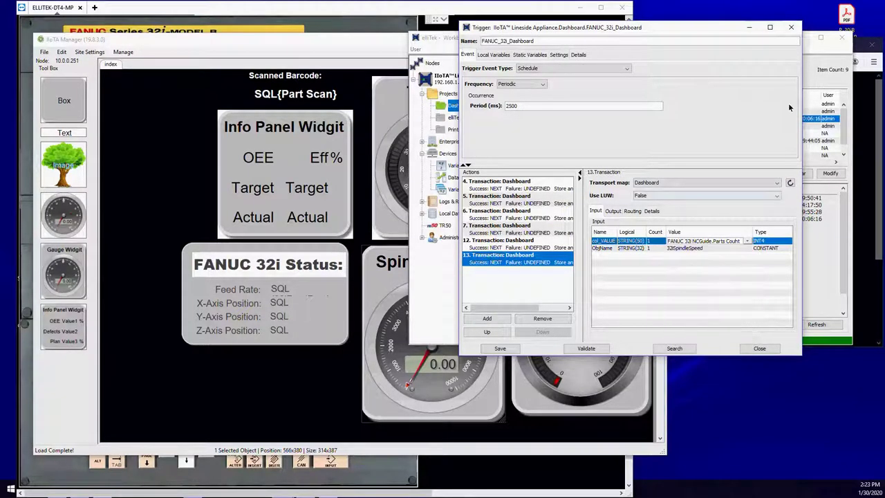
# Map the transaction's col_VALUE input to Spindle Motor Speed under Spindle 1 of FANUC 32i NCGuide and save the trigger.
pyautogui.click(769, 27)
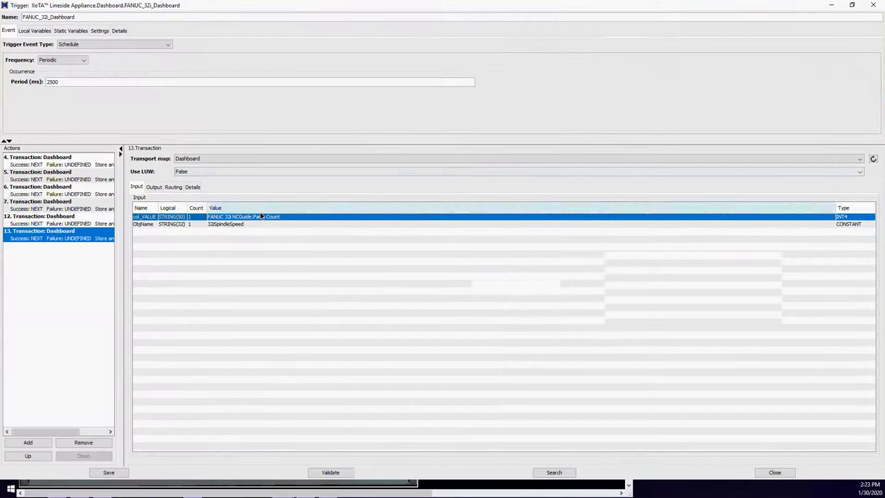
pyautogui.click(818, 218)
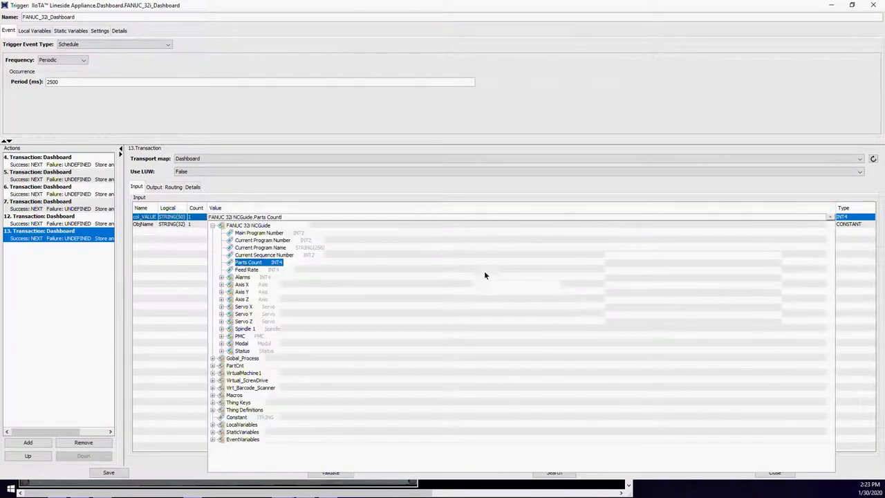
pyautogui.click(251, 262)
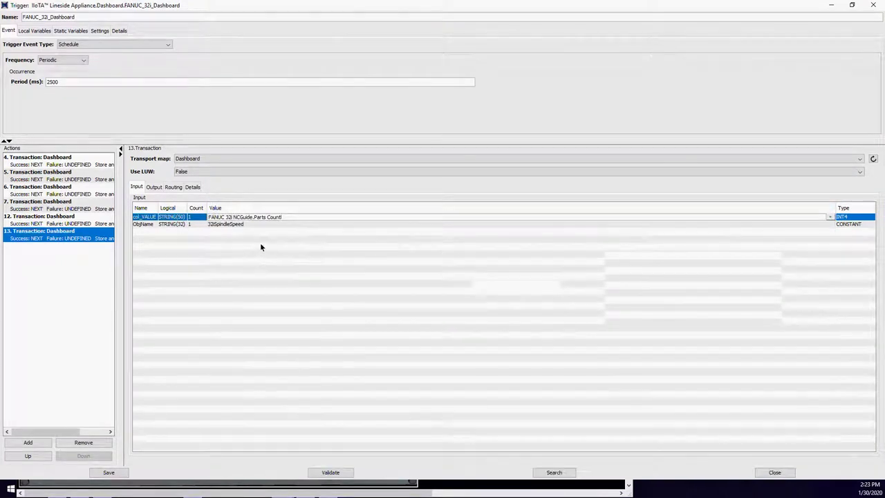
pyautogui.click(830, 217)
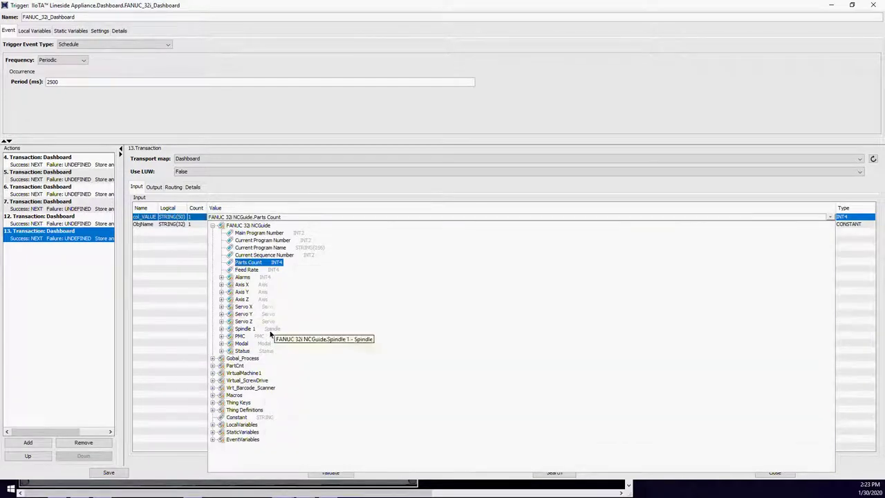
pyautogui.click(221, 329)
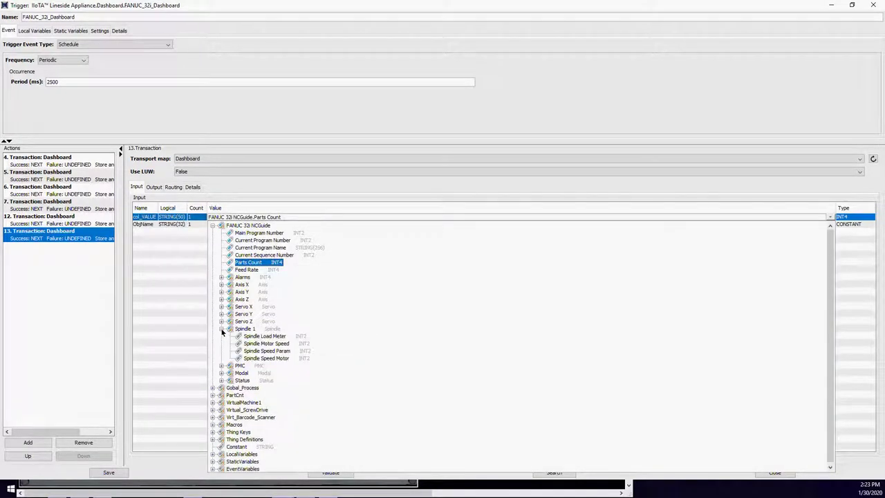
pyautogui.click(283, 344)
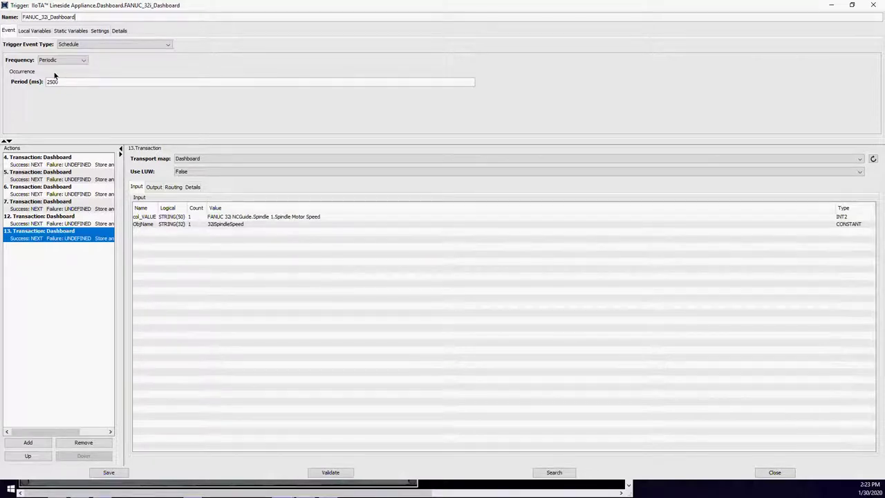
pyautogui.click(853, 6)
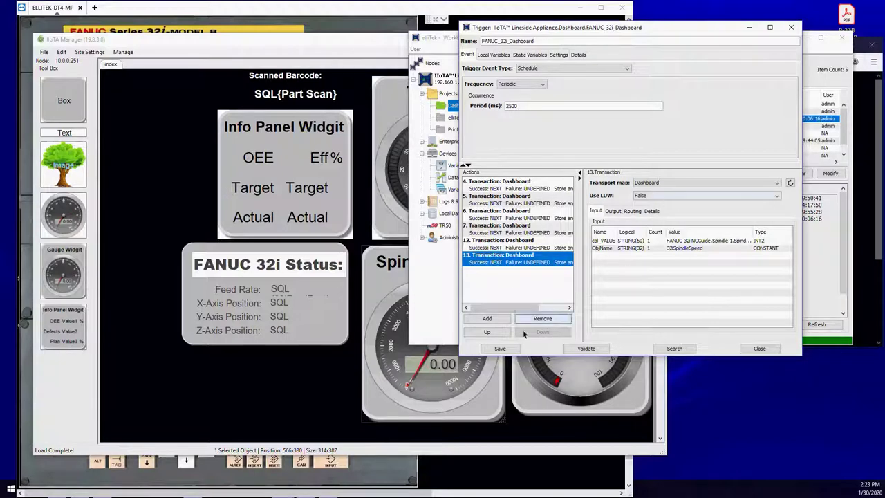
pyautogui.click(496, 349)
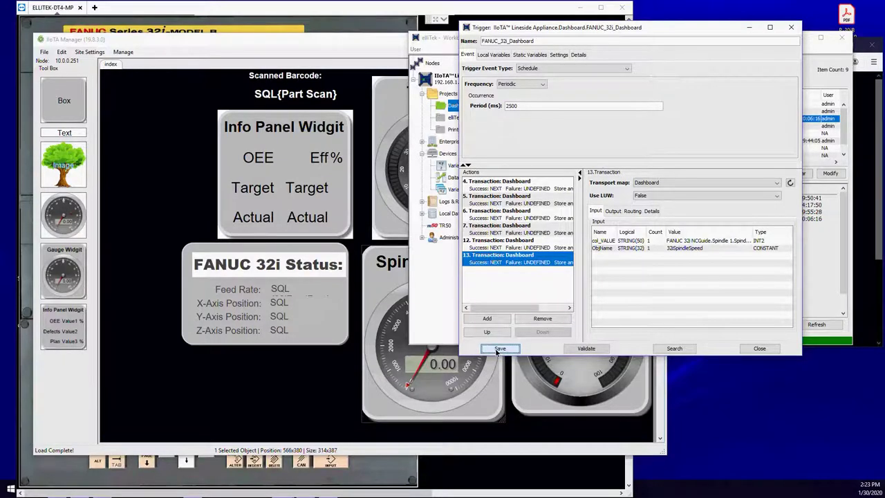
# Switch to IIoTA Manager and save the edited dashboard to the node.
pyautogui.click(166, 146)
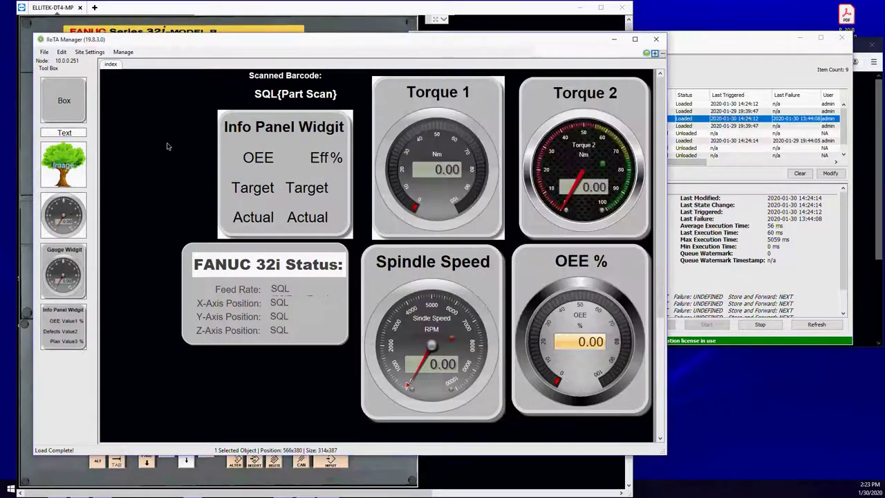
pyautogui.click(44, 52)
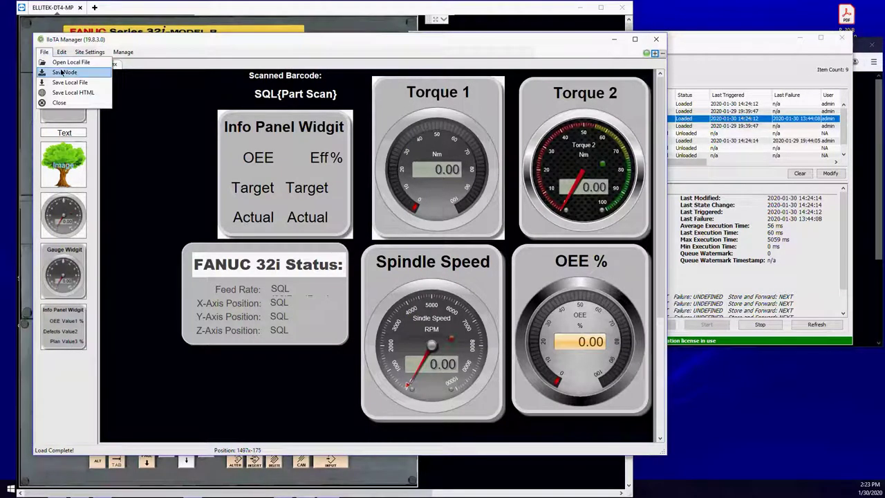
pyautogui.click(62, 73)
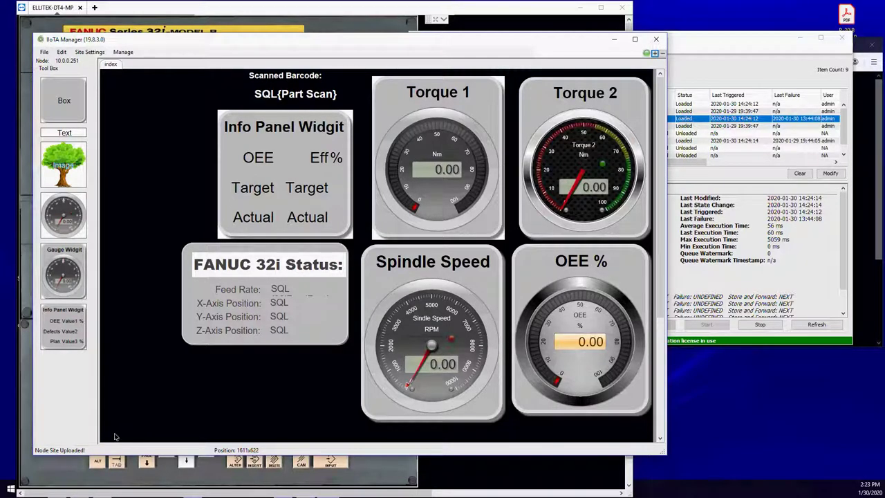
# Switch to the browser, reload the dashboard at 10.0.0.251 and bring the FANUC 32i simulator into view by minimizing IIoTA Manager.
pyautogui.hotkey('alt', 'Tab')
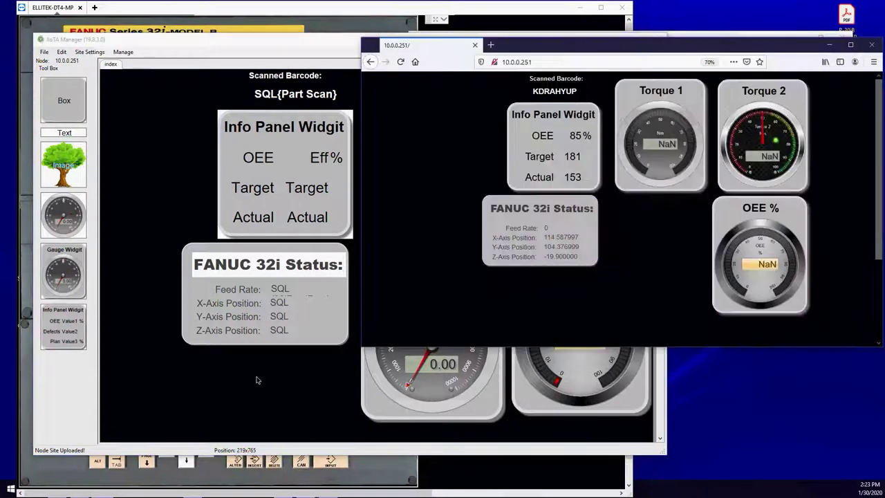
pyautogui.click(401, 64)
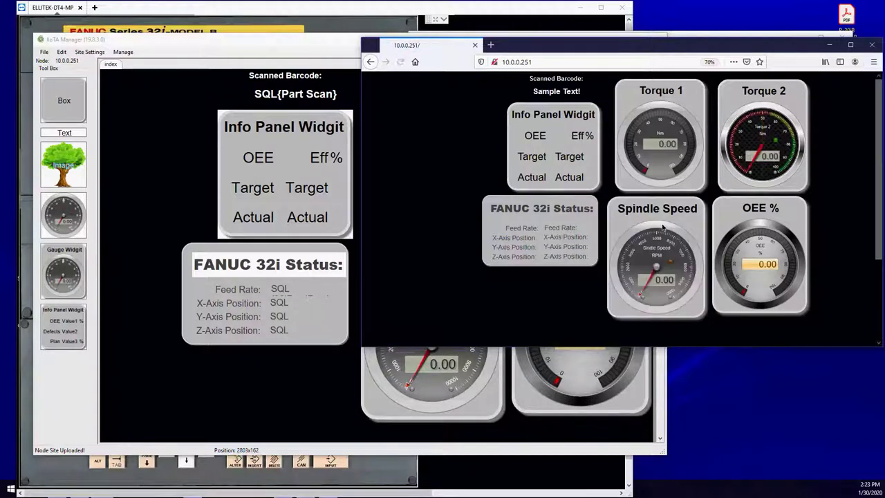
pyautogui.click(199, 41)
pyautogui.click(615, 40)
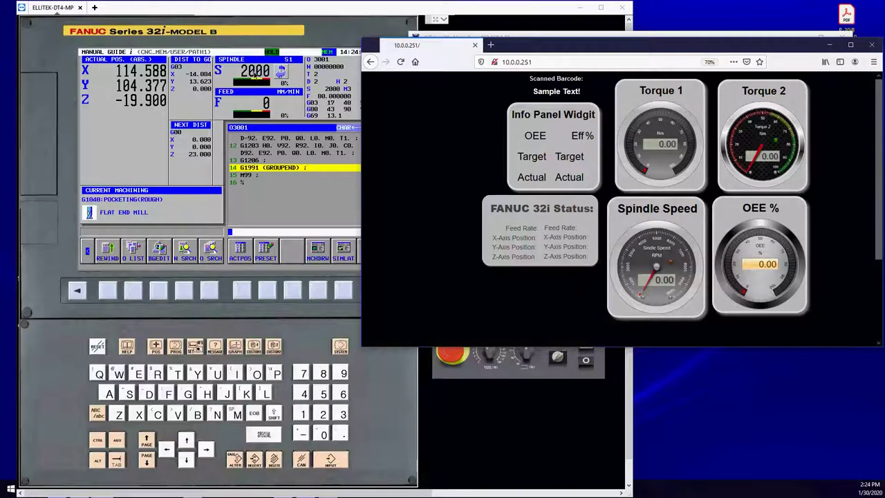
pyautogui.click(462, 416)
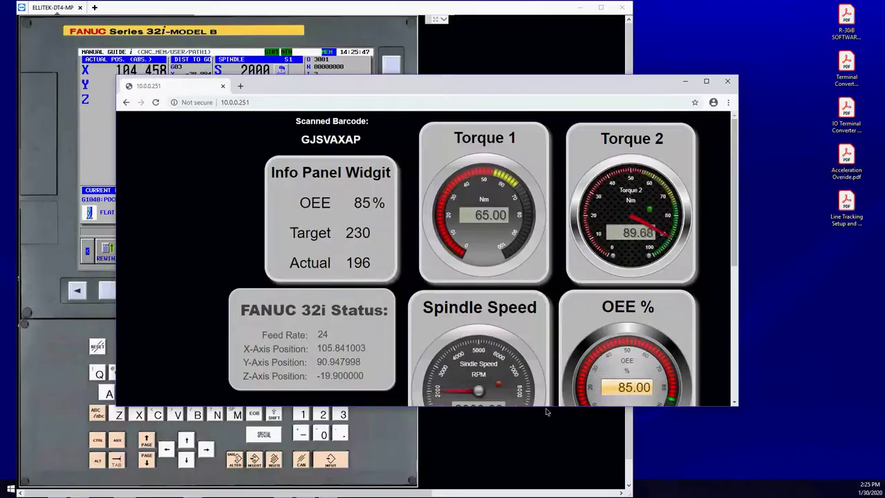
# Zoom the dashboard page out and resize and move its window so it sits beside the CNC screen.
pyautogui.hotkey('ctrl', '-')
pyautogui.hotkey('ctrl', '-')
pyautogui.hotkey('ctrl', '-')
pyautogui.hotkey('ctrl', '-')
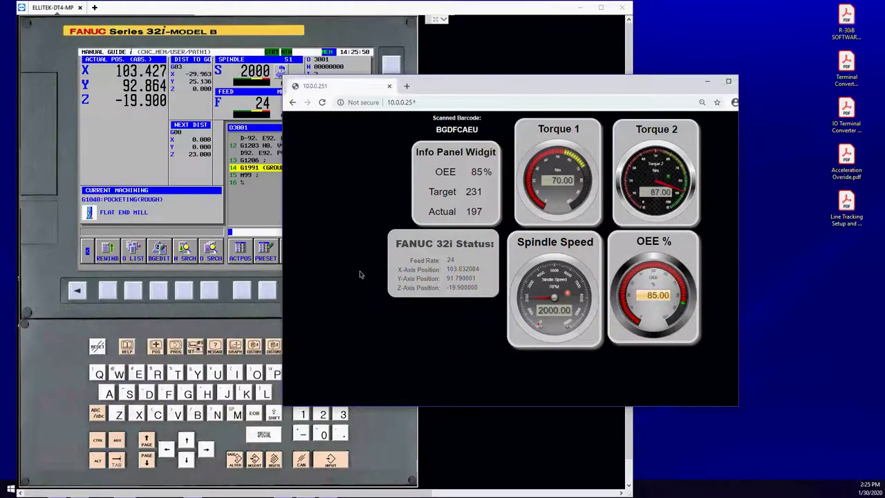
pyautogui.moveTo(359, 275); pyautogui.dragTo(373, 274)
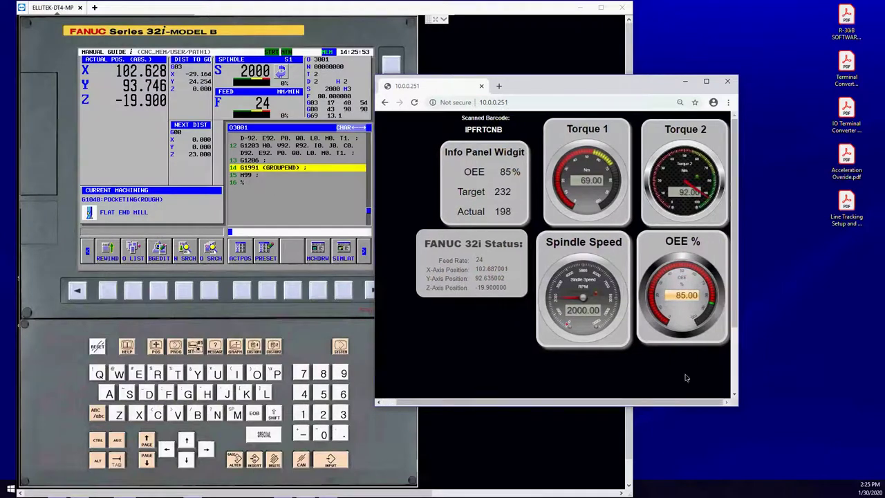
pyautogui.moveTo(630, 78); pyautogui.dragTo(699, 69)
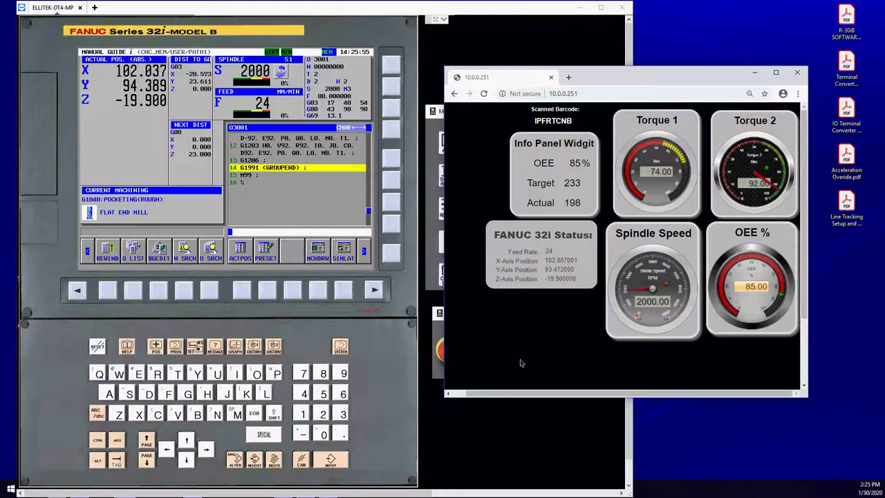
pyautogui.moveTo(622, 76); pyautogui.dragTo(665, 20)
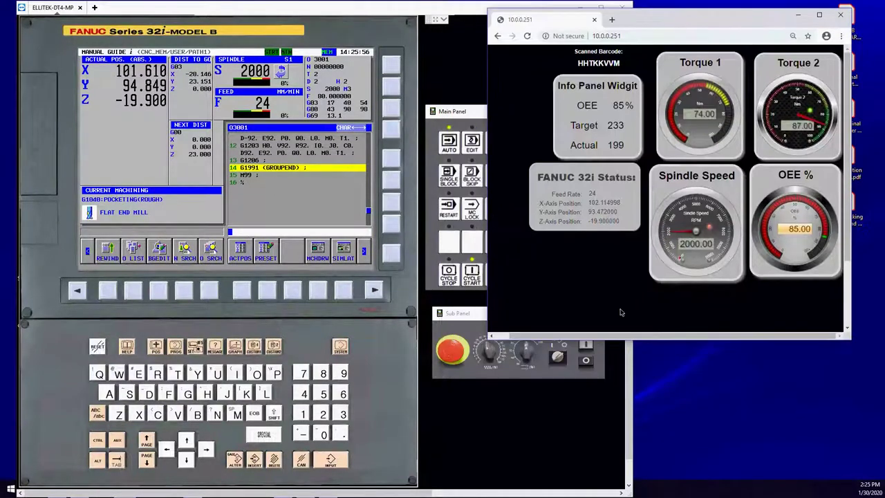
# Adjust the simulator's spindle override to a spindle speed of 1599 and check the dashboard's Spindle Speed gauge.
pyautogui.click(528, 356)
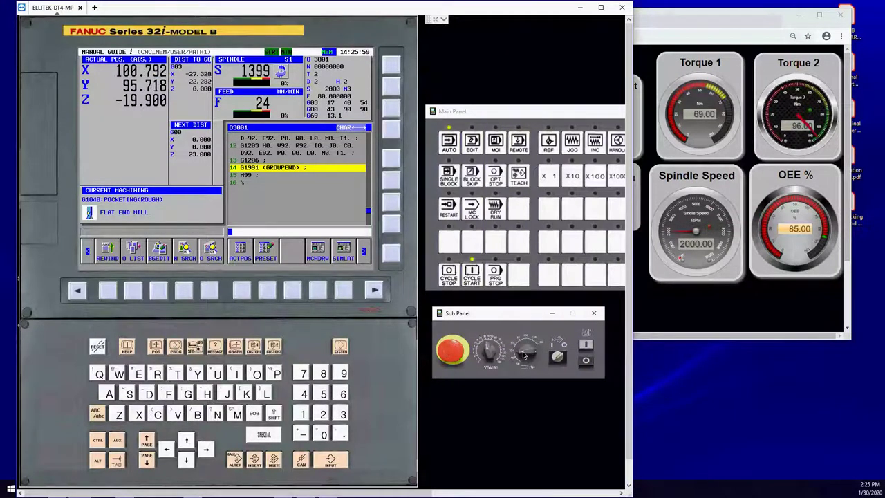
pyautogui.moveTo(523, 353)
pyautogui.mouseDown()
pyautogui.moveTo(529, 345)
pyautogui.moveTo(517, 354)
pyautogui.mouseUp()
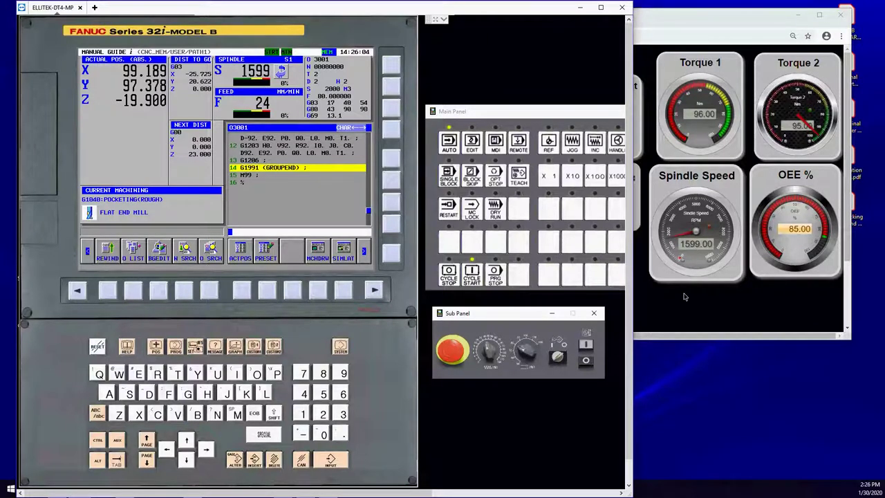
pyautogui.click(642, 232)
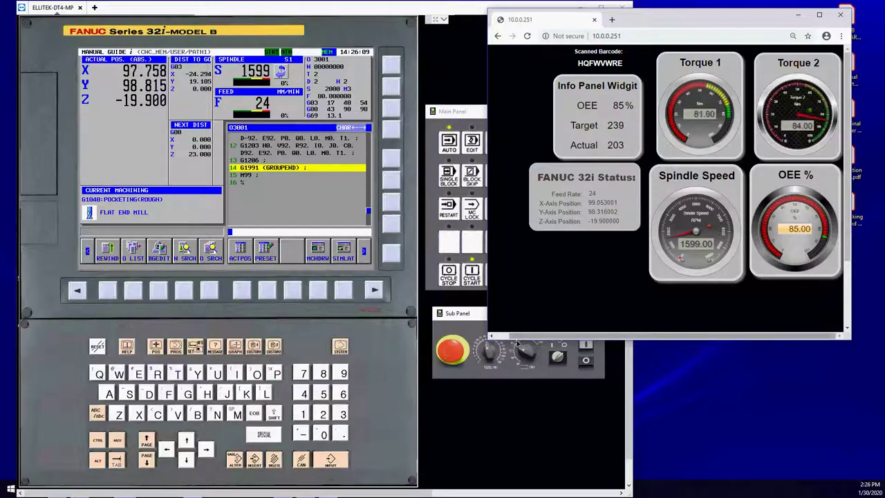
# Raise the simulator's feed override to a feed rate of 64 mm/min, check it on the dashboard, and stop the machining cycle.
pyautogui.click(491, 351)
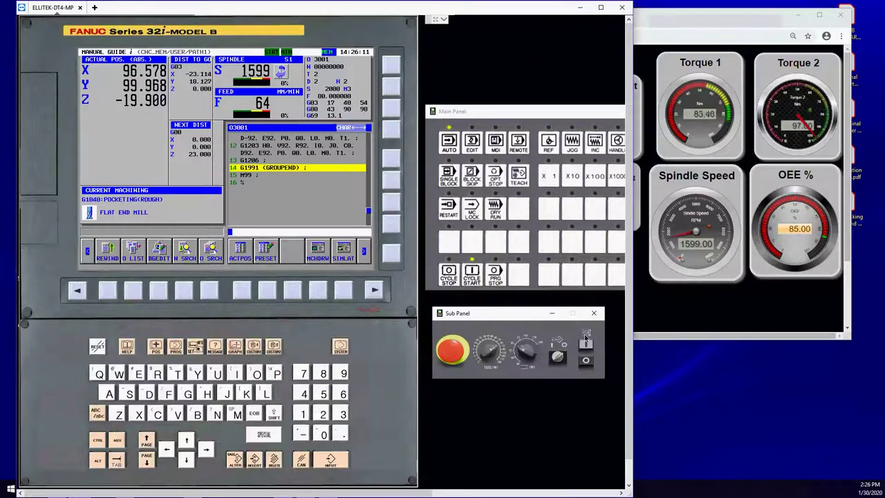
pyautogui.click(674, 318)
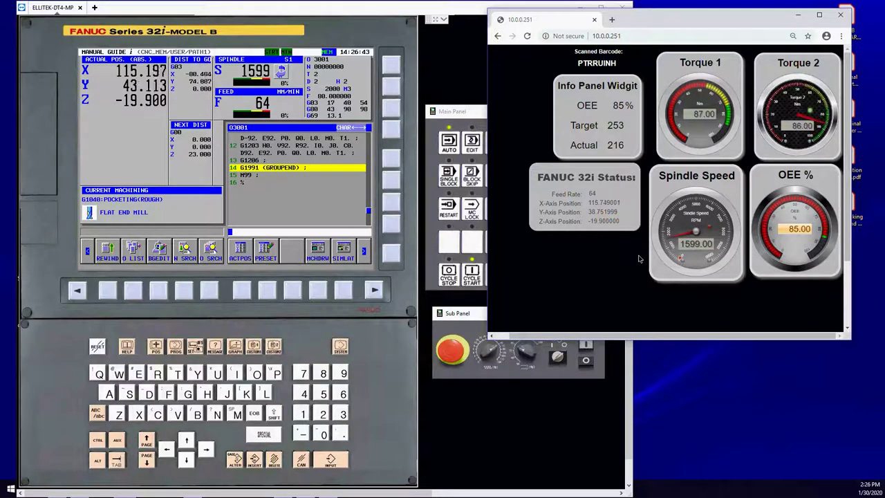
pyautogui.click(449, 275)
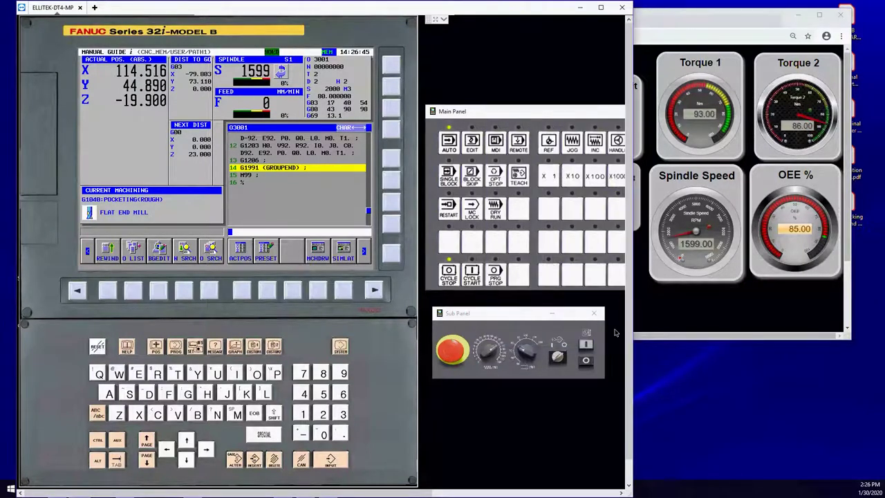
pyautogui.click(608, 243)
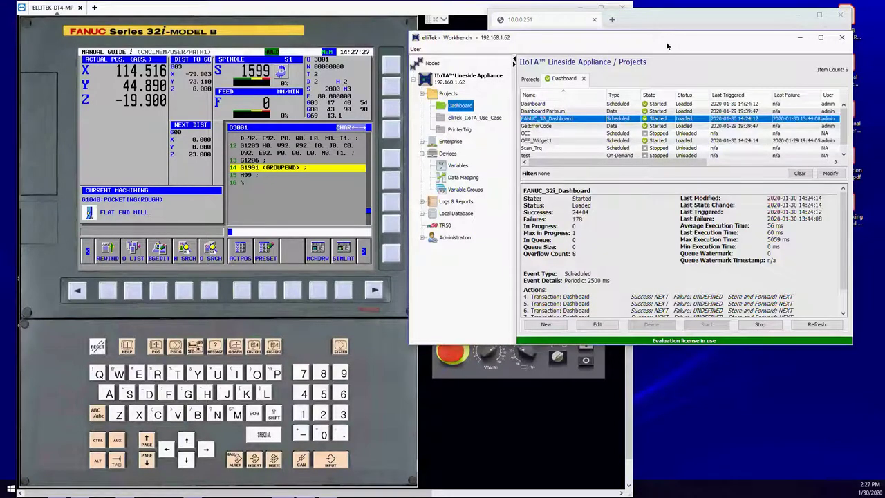
# Move the elliTek Workbench beside the dashboard and compare the appliance's network addresses under Administration with the dashboard's browser address.
pyautogui.moveTo(667, 46); pyautogui.dragTo(287, 71)
pyautogui.click(76, 264)
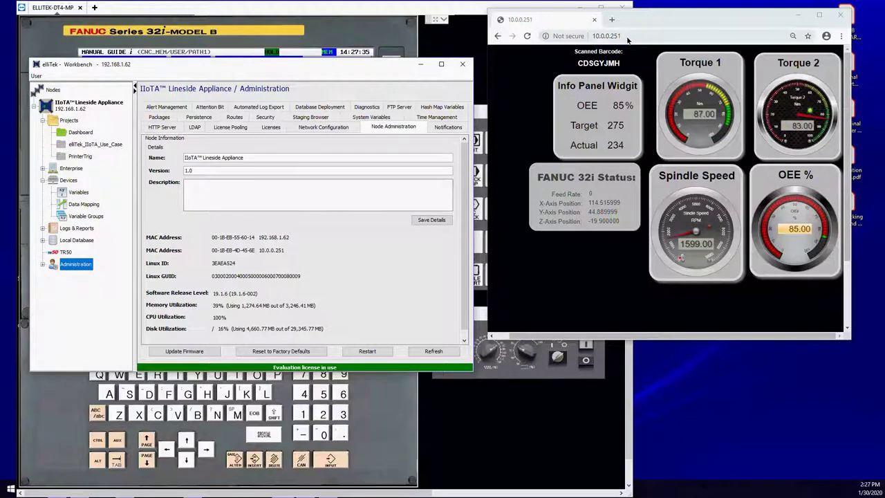
pyautogui.click(601, 36)
pyautogui.moveTo(600, 36); pyautogui.dragTo(592, 35)
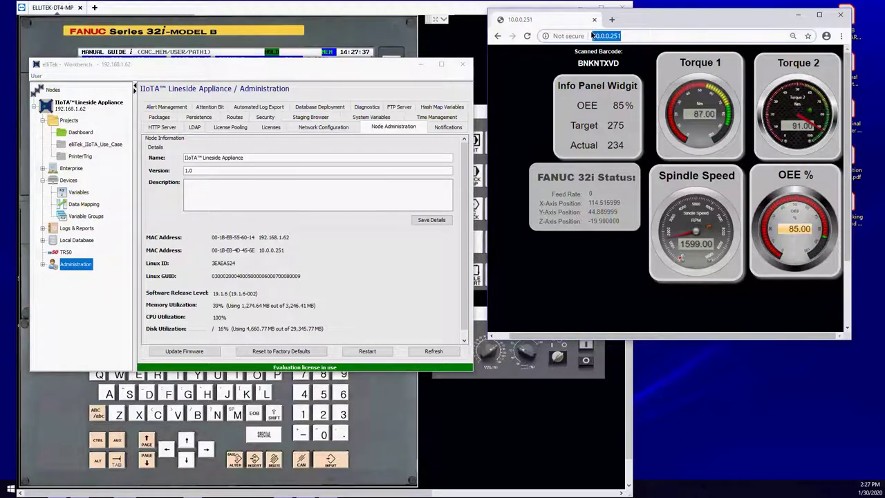
# Examine the connection properties of the FANUC 32i NCGuide device under Devices in the elliTek Workbench.
pyautogui.click(534, 87)
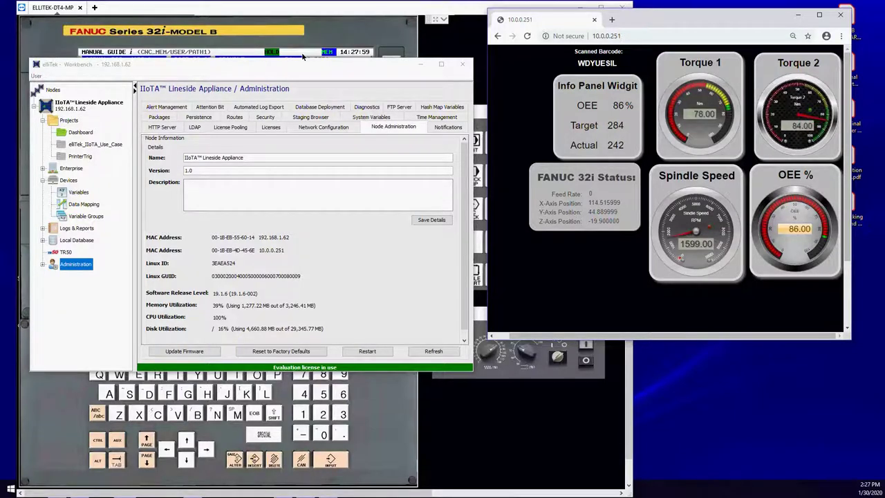
pyautogui.click(349, 19)
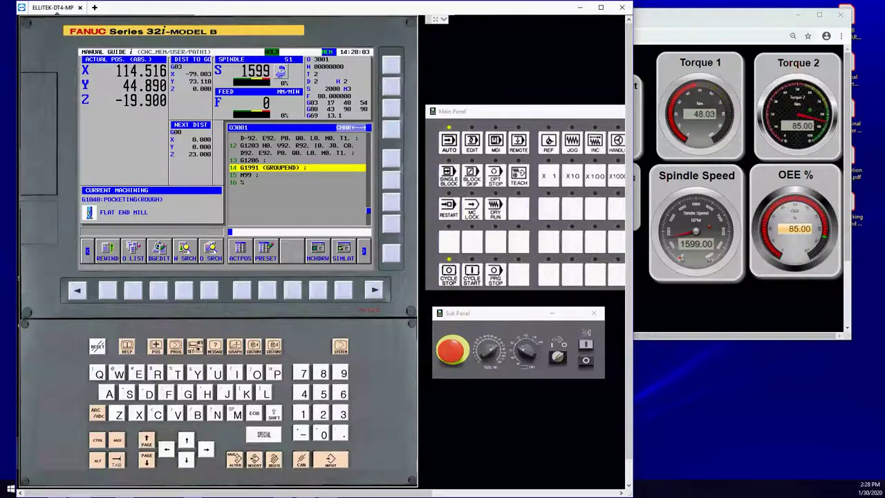
pyautogui.hotkey('alt', 'Tab')
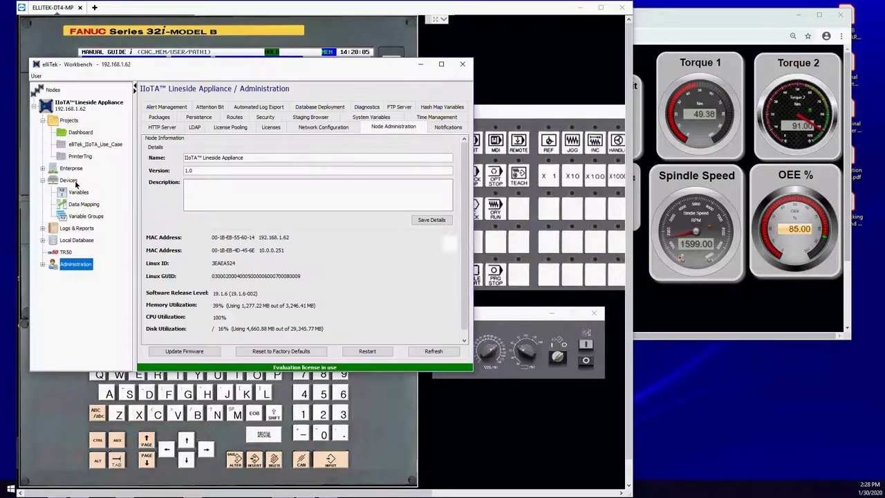
pyautogui.click(72, 181)
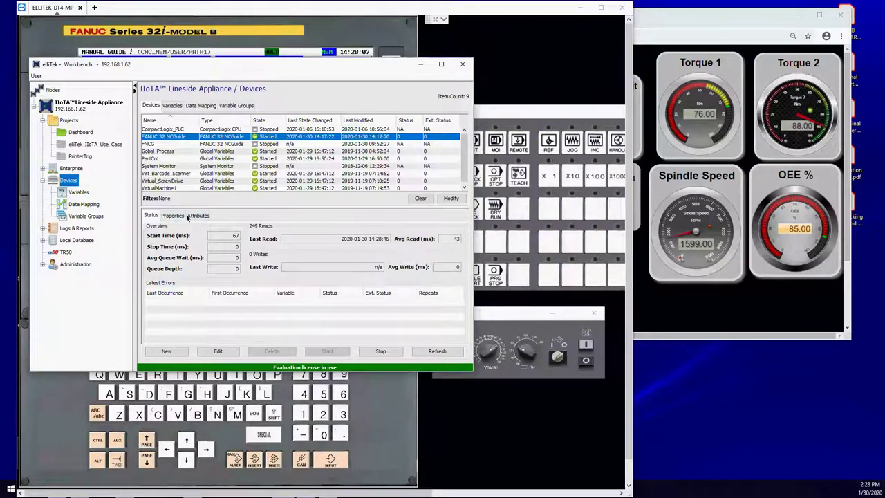
pyautogui.click(188, 217)
pyautogui.click(172, 216)
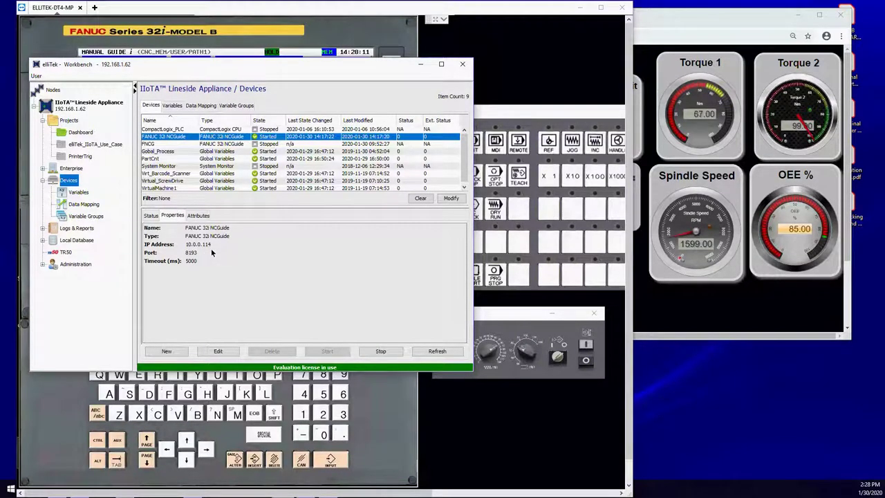
# Arrange the dashboard and Workbench windows so the CNC position display is uncovered, and view the Enterprise transports before returning to Devices.
pyautogui.click(674, 12)
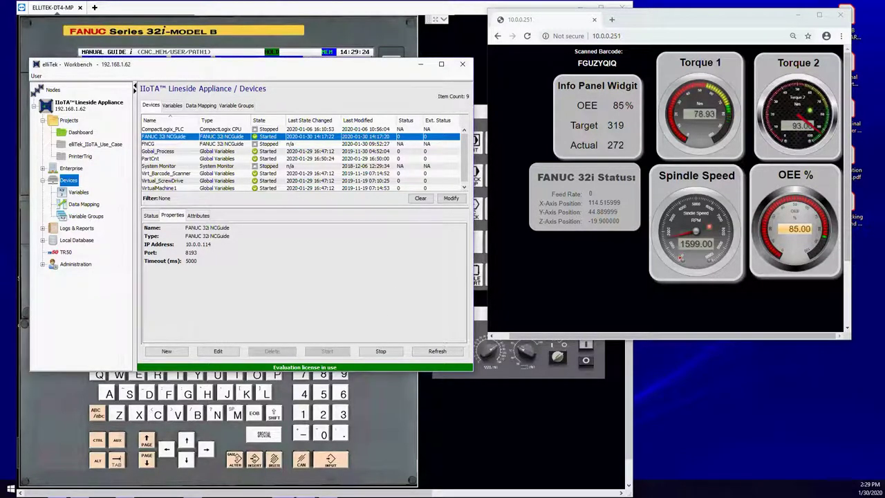
pyautogui.moveTo(434, 63); pyautogui.dragTo(715, 76)
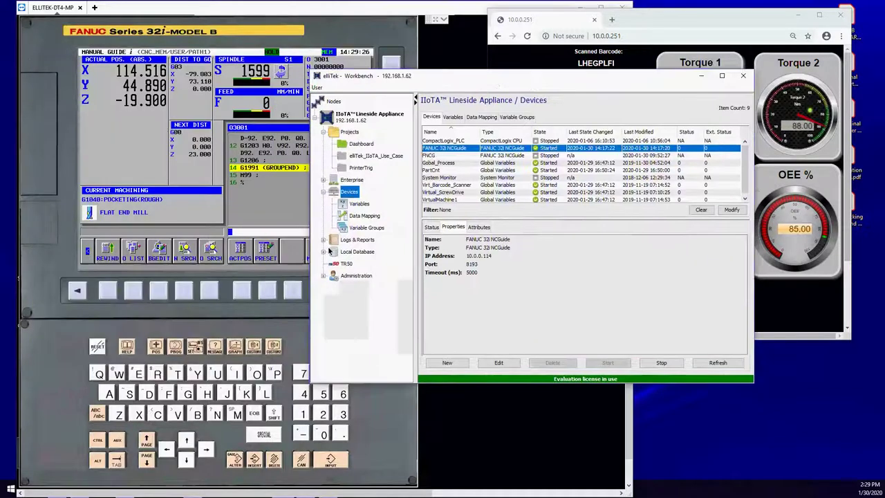
pyautogui.click(332, 183)
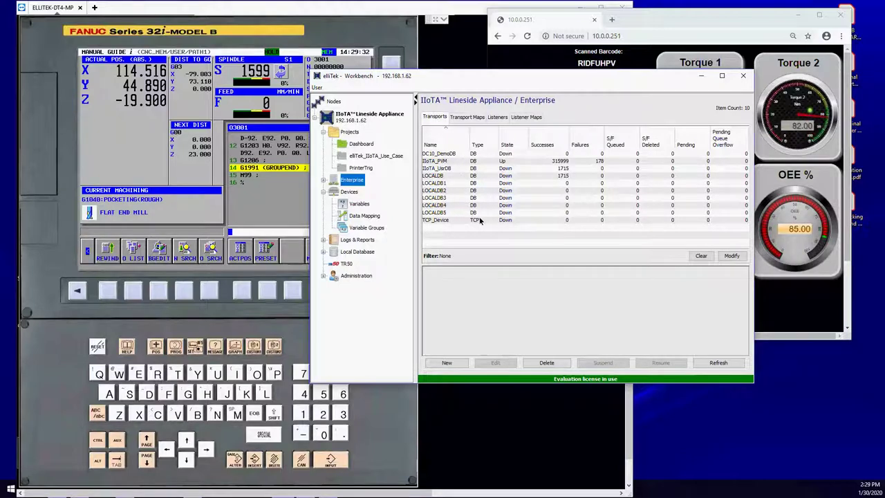
pyautogui.click(344, 196)
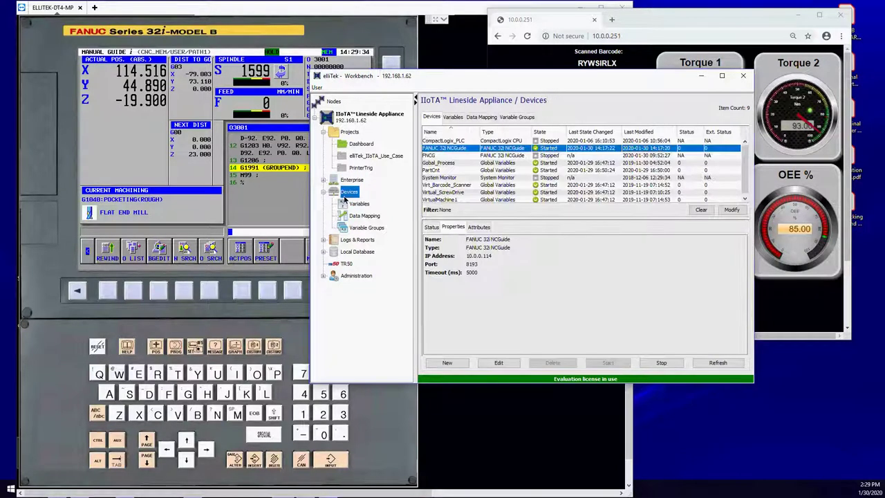
# Open a new device form, examine the supported device types from Apex Cleco through Tyco, and cancel the form.
pyautogui.click(447, 363)
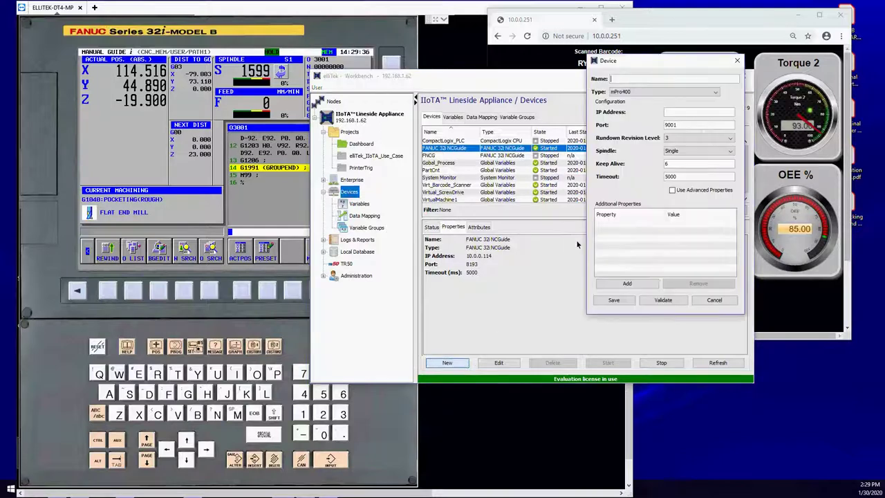
pyautogui.click(644, 92)
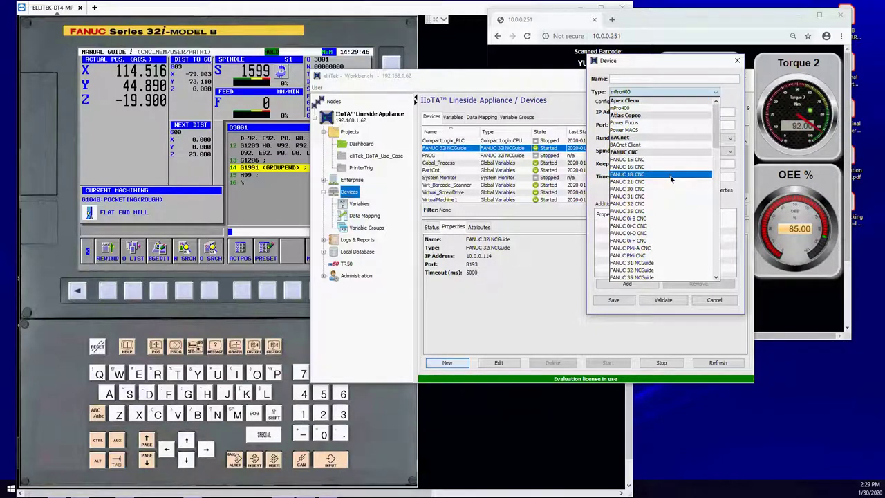
pyautogui.scroll(-7, 667, 179)
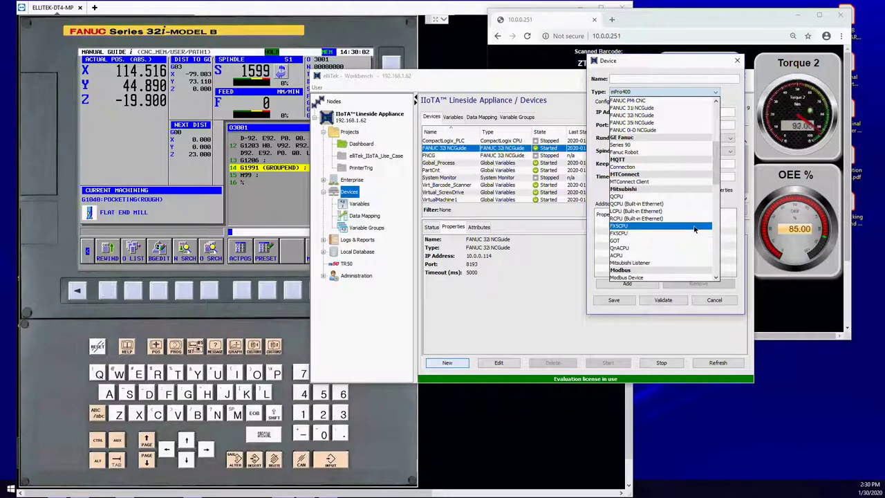
pyautogui.scroll(-3, 695, 229)
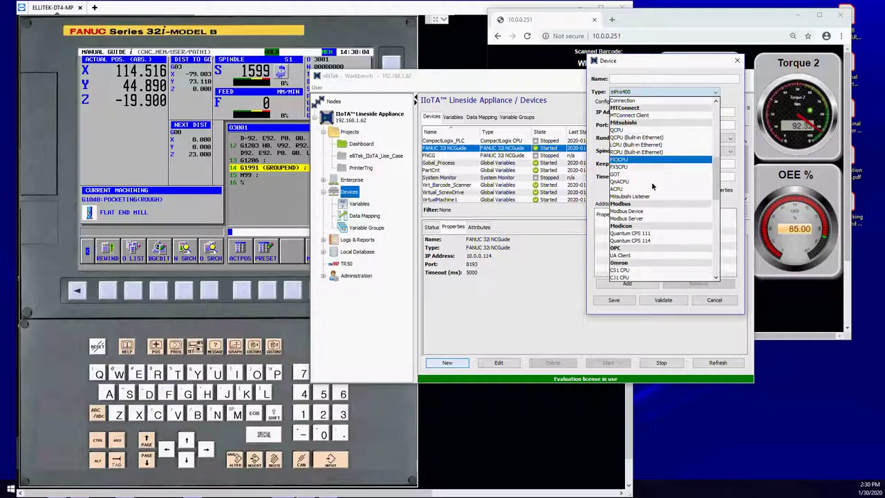
pyautogui.scroll(-4, 653, 186)
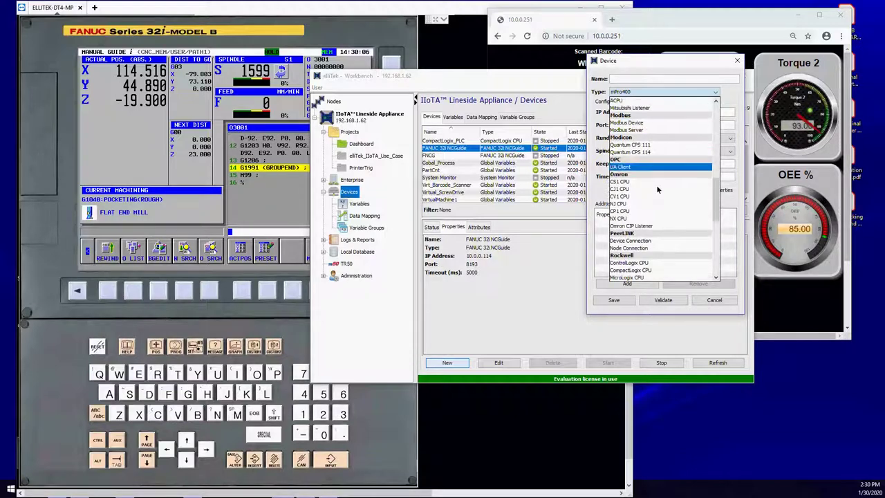
pyautogui.scroll(-3, 655, 191)
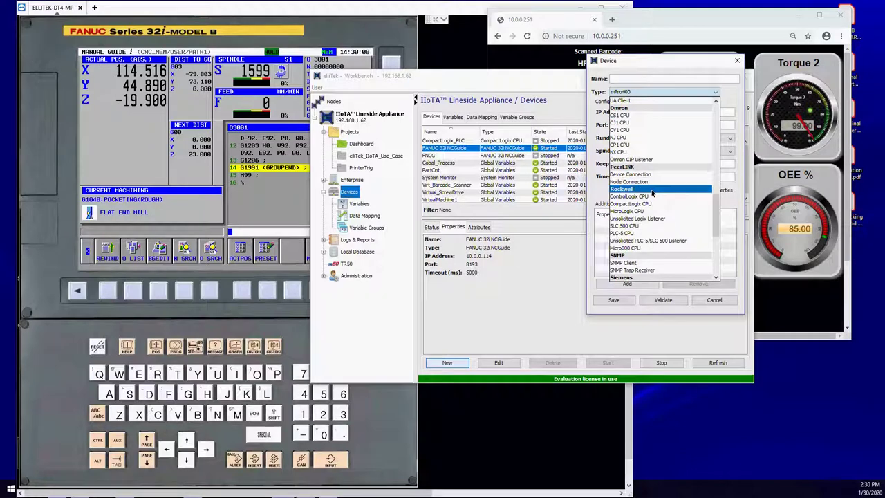
pyautogui.scroll(-7, 651, 190)
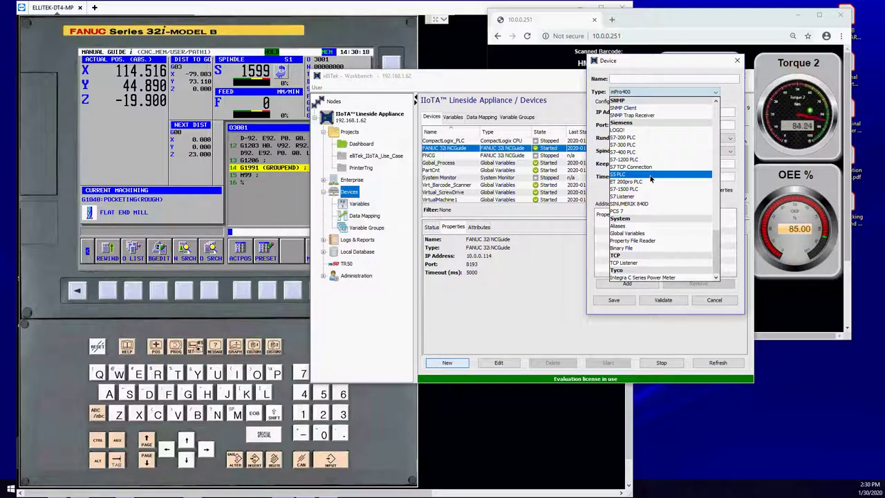
pyautogui.click(647, 92)
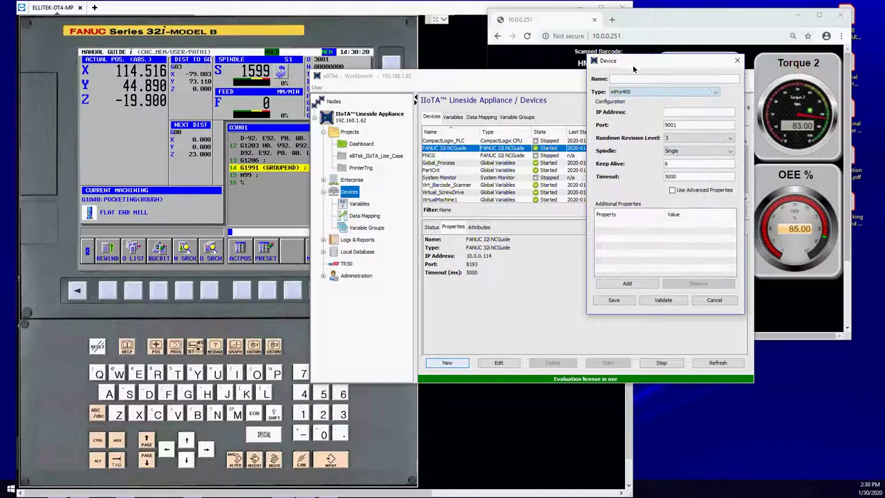
pyautogui.click(646, 95)
pyautogui.scroll(-10, 664, 173)
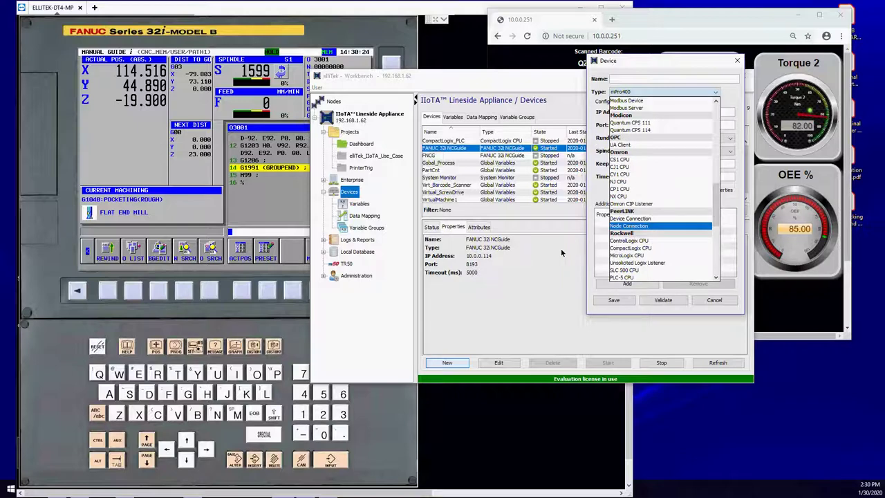
pyautogui.click(737, 282)
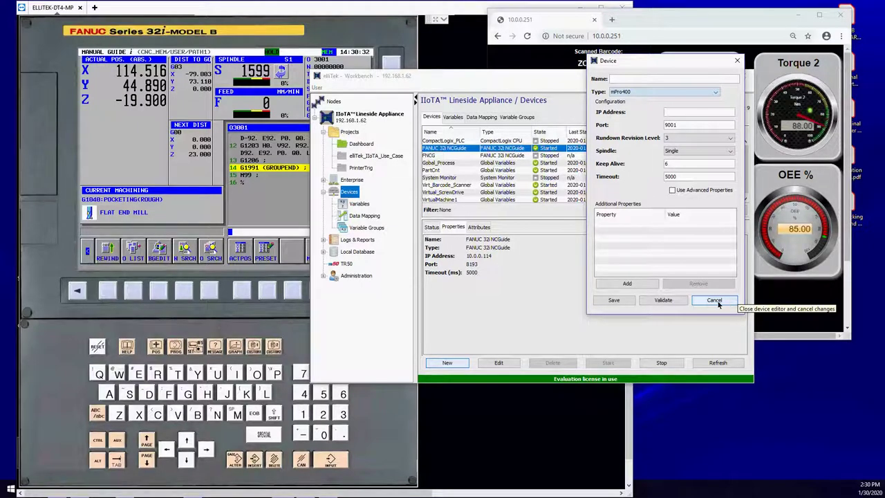
pyautogui.click(714, 300)
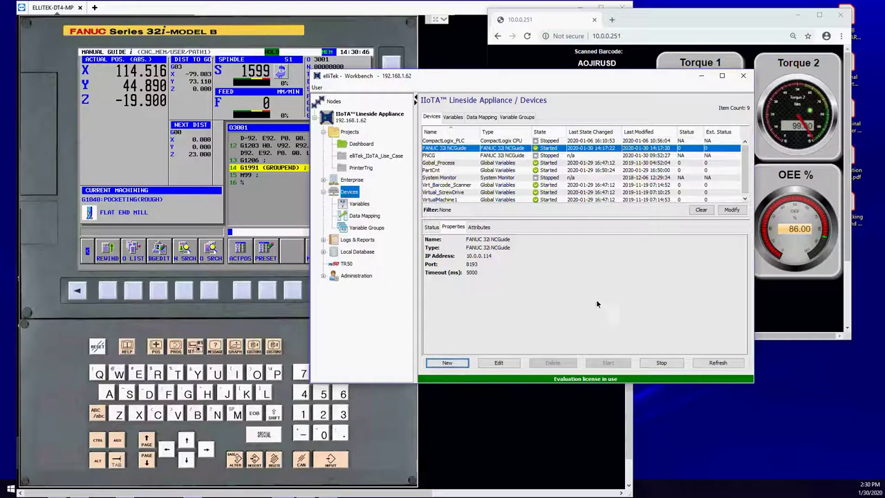
# Reopen the new device form and review the FANUC NCGuide, MTConnect and Mitsubishi entries among the device types.
pyautogui.click(450, 365)
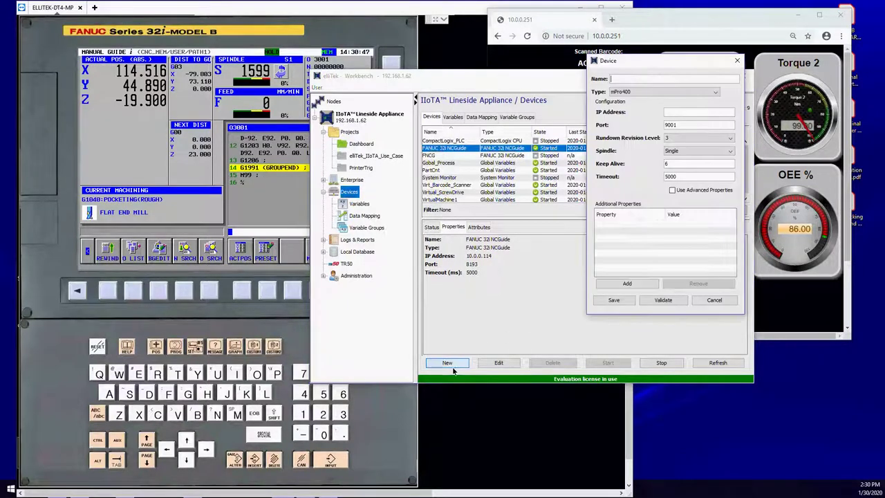
pyautogui.click(655, 91)
pyautogui.scroll(-5, 649, 158)
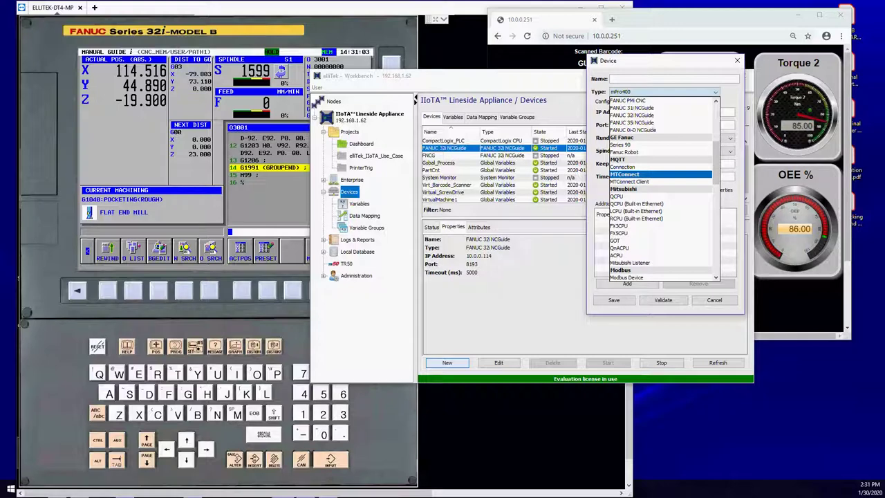
pyautogui.press('Escape')
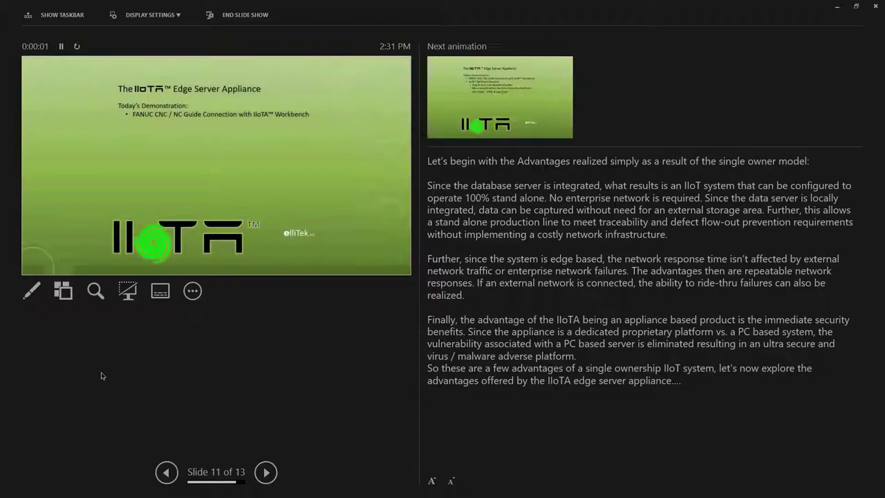
# In the PowerPoint slide show, swap Presenter View and Slide Show and reveal the Dashboard Designer bullets and "Let's See It!" on slide 11.
pyautogui.click(142, 18)
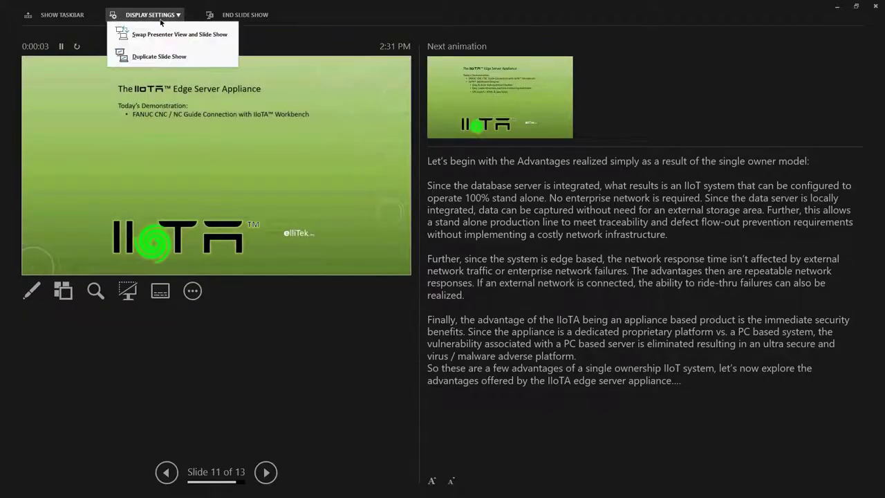
pyautogui.click(162, 36)
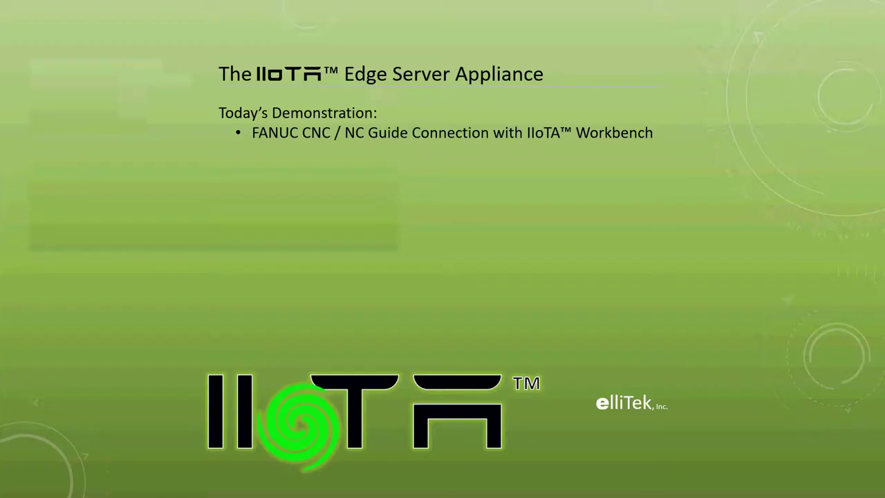
pyautogui.press('Right')
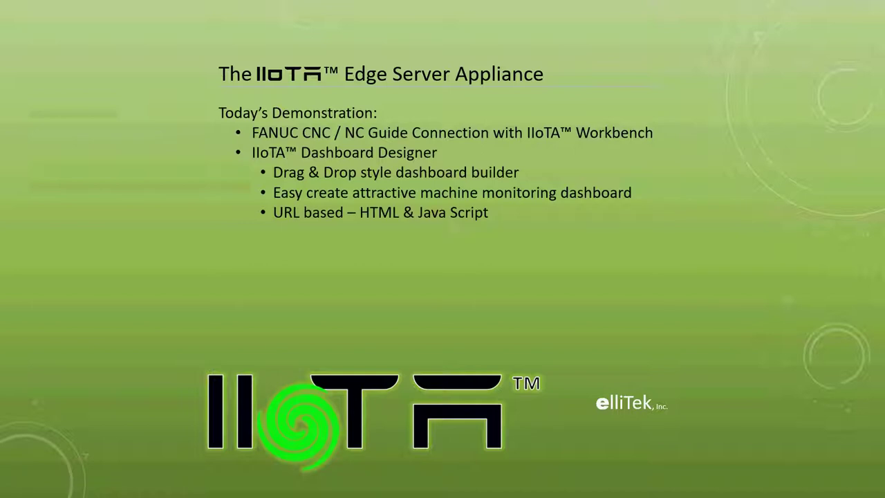
pyautogui.press('Right')
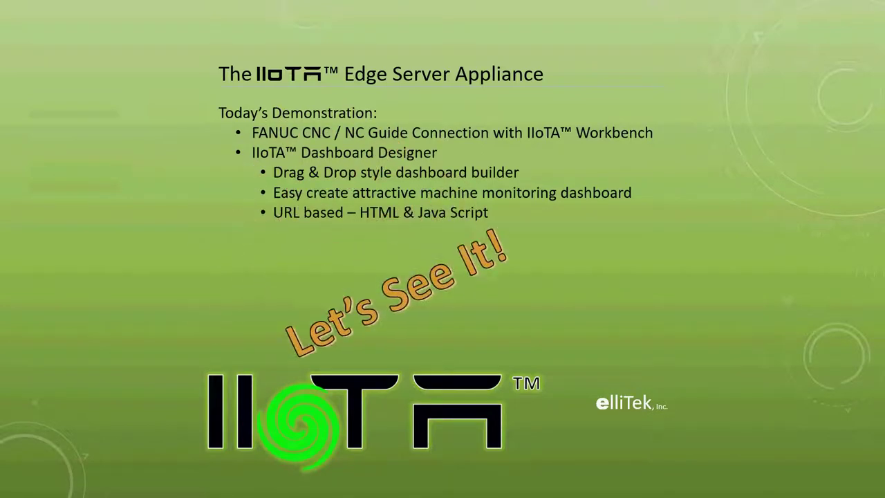